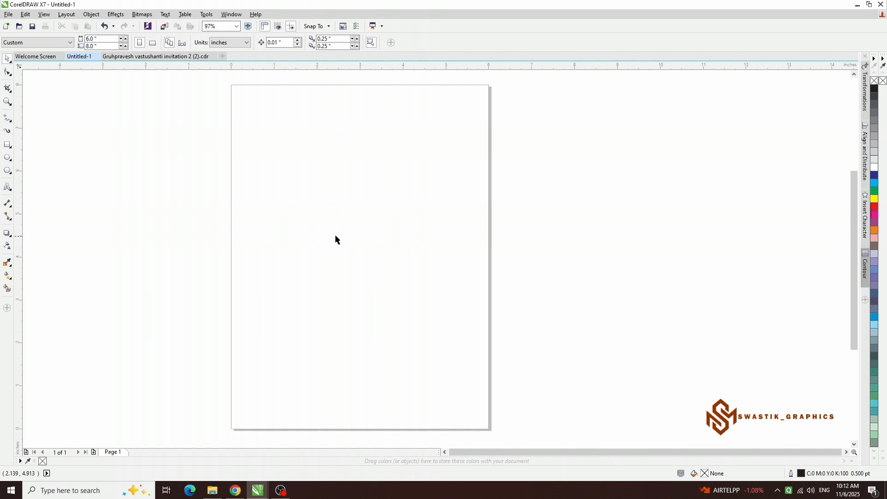
Create a 6 × 8 inch rectangle that frames the whole page.
double_click(7, 146)
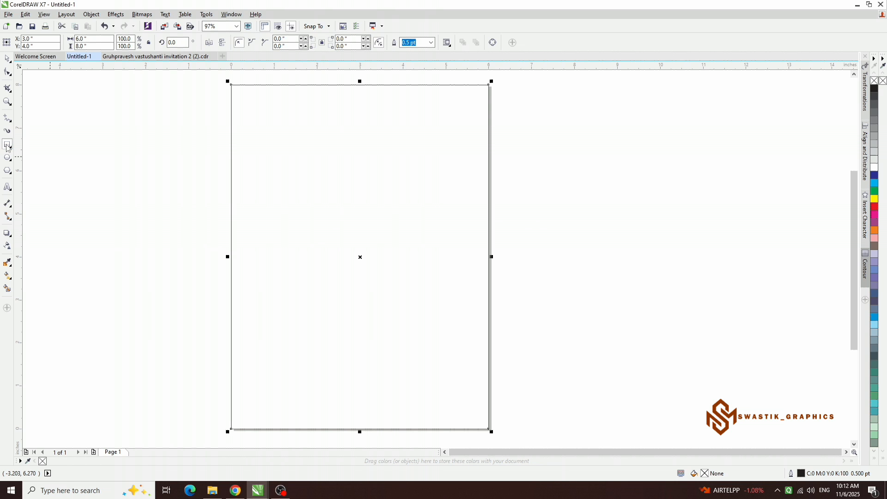
left_click(76, 136)
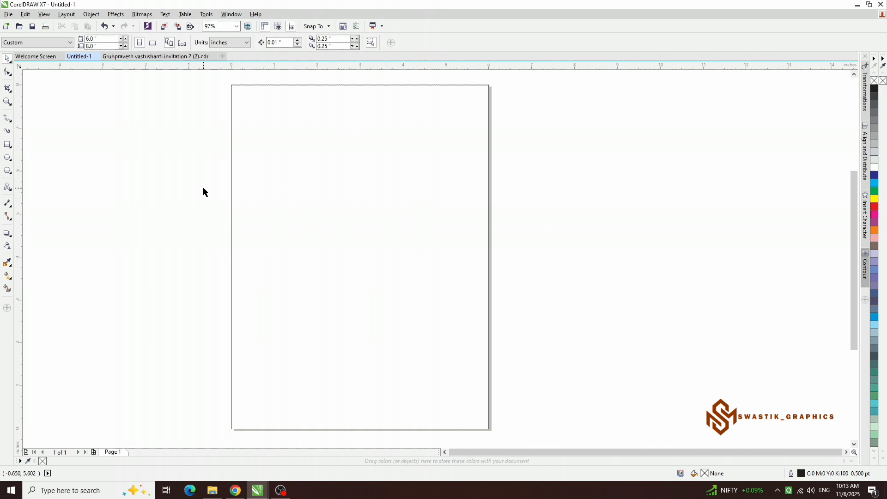
Start an import and browse drive E: to the "Vastu shanti design sgfx P-2" folder inside "drive folders".
key("ctrl+i")
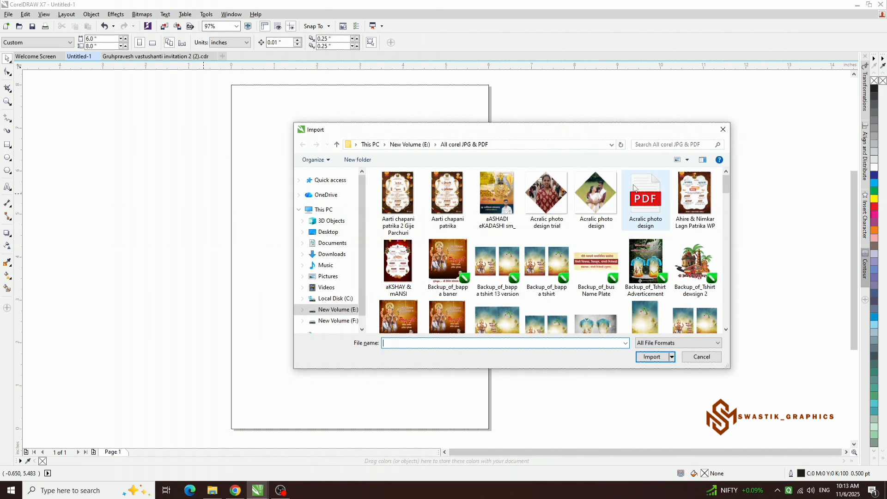
left_click(658, 144)
type("dr")
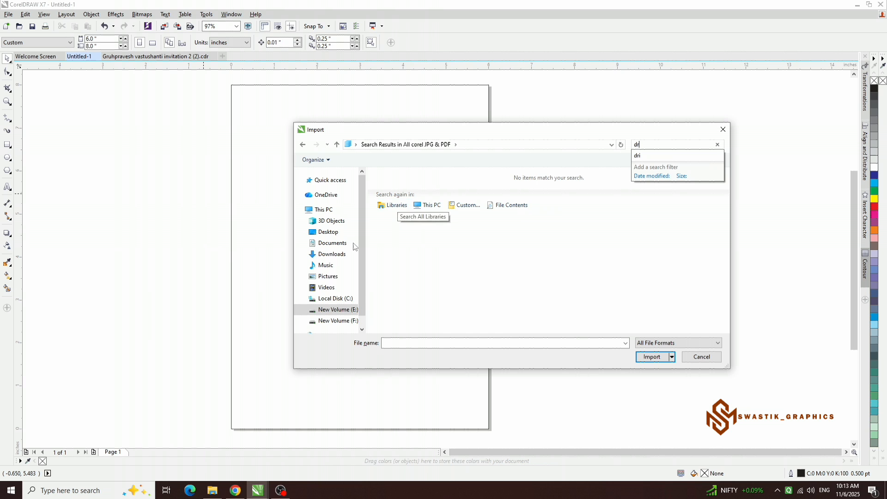
left_click(334, 310)
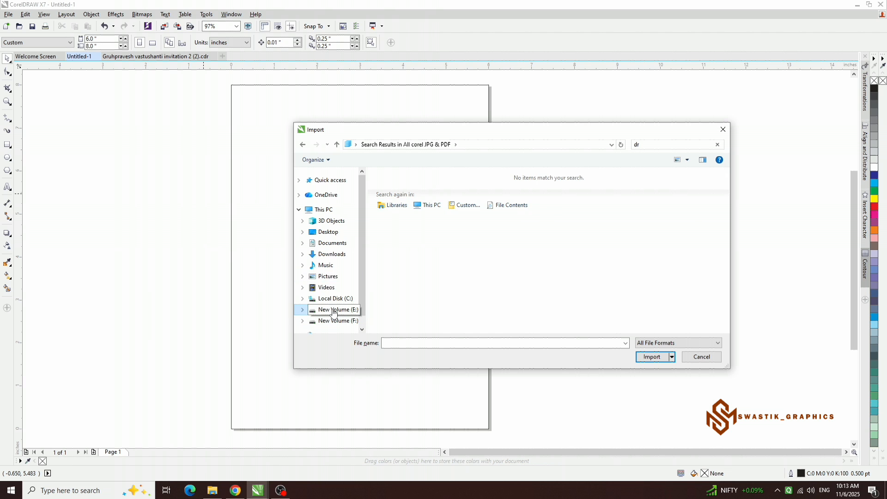
left_click(695, 147)
type("dr")
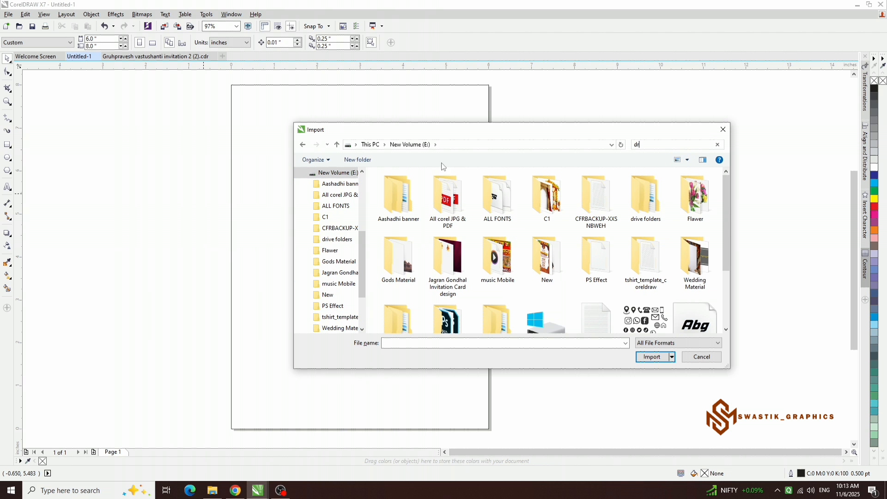
double_click(411, 202)
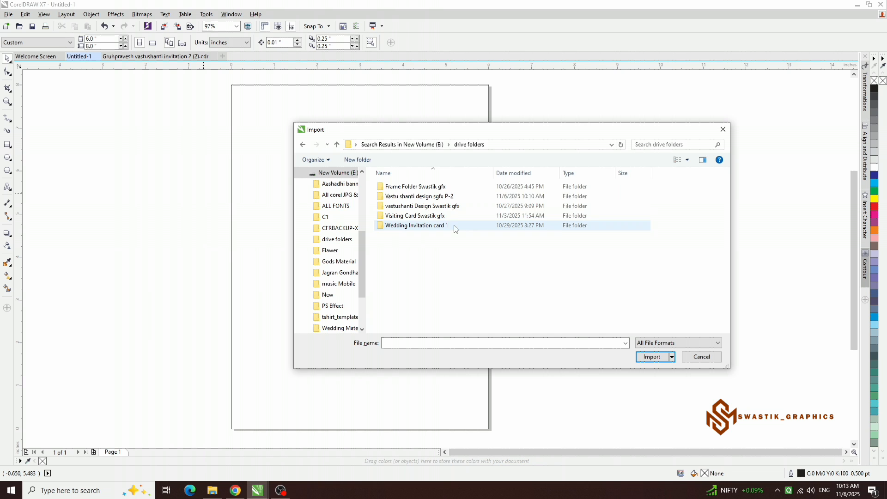
double_click(467, 197)
scroll(529, 233, "down", 1)
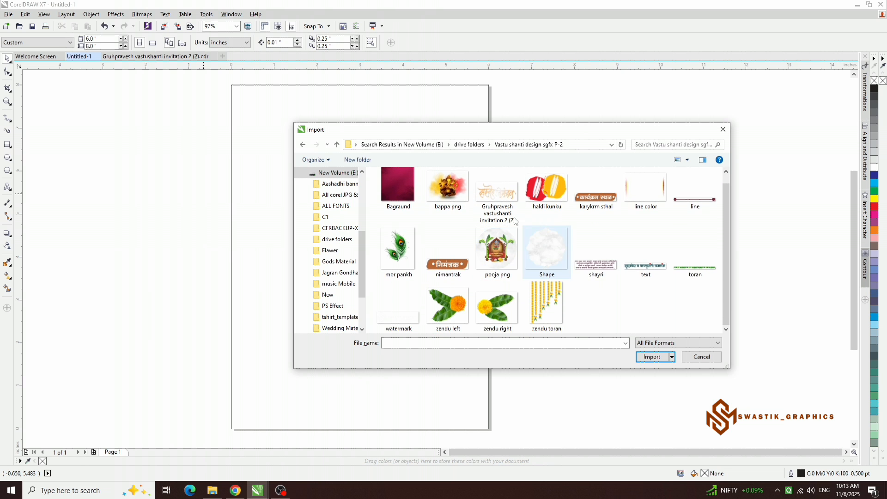
scroll(499, 243, "up", 1)
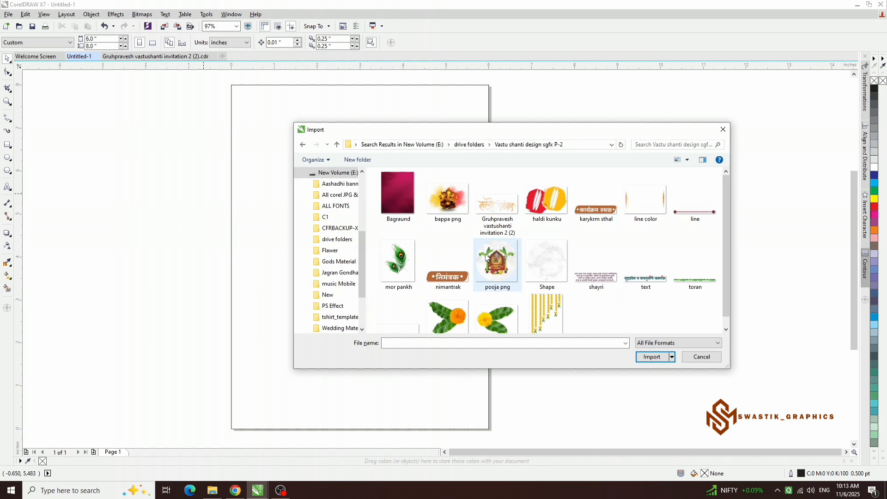
Import the Bagraund image and centre it on the page.
double_click(401, 192)
left_click(454, 166)
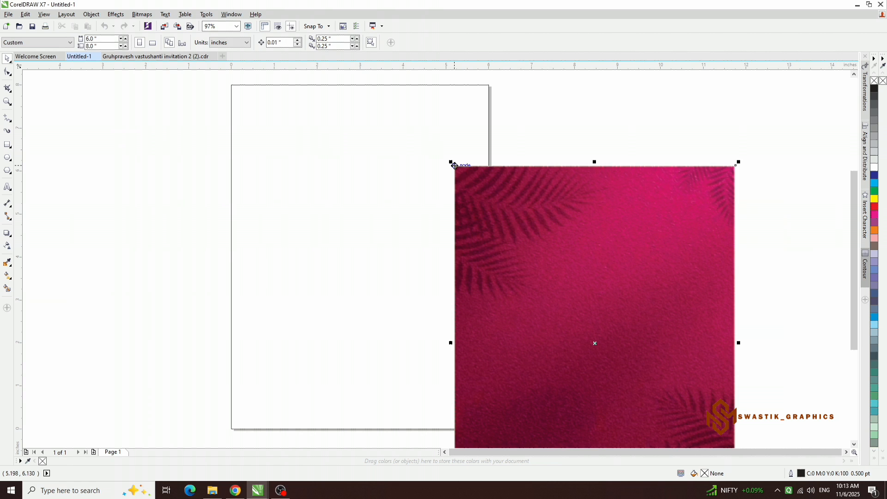
key("p")
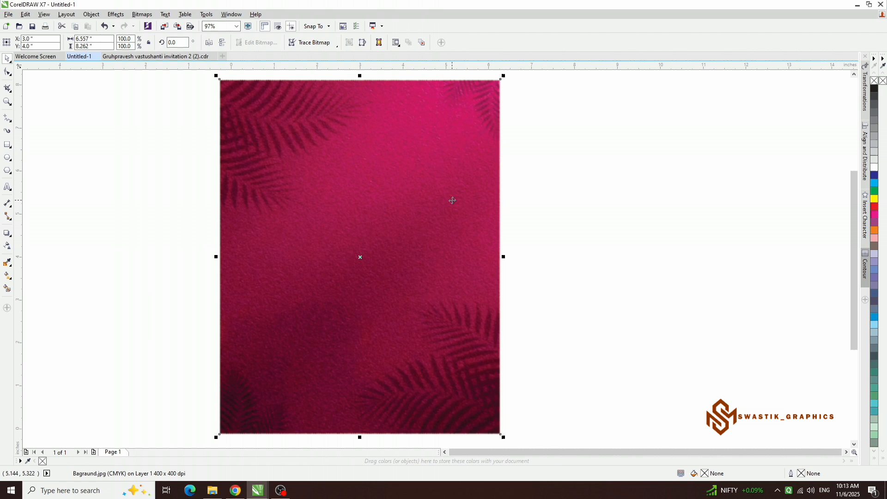
Move the background image aside to expose the page frame and PowerClip it inside that rectangle.
left_click_drag(450, 207, 548, 205)
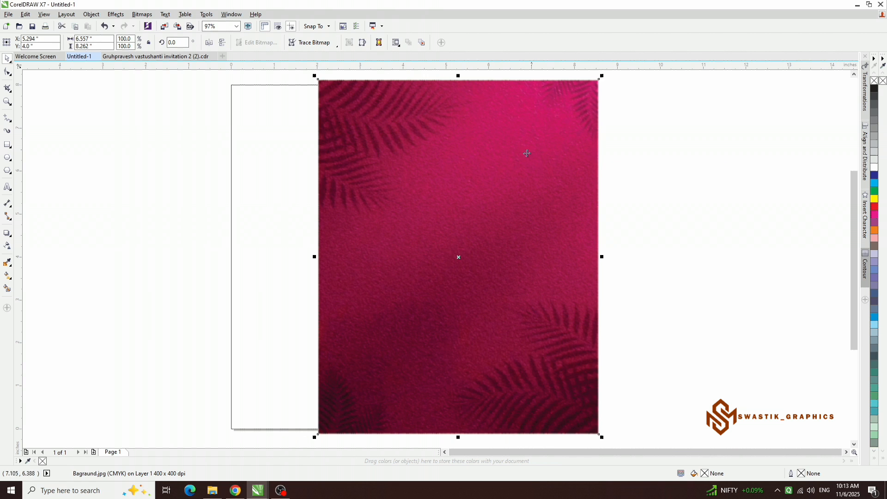
scroll(471, 180, "right", 1)
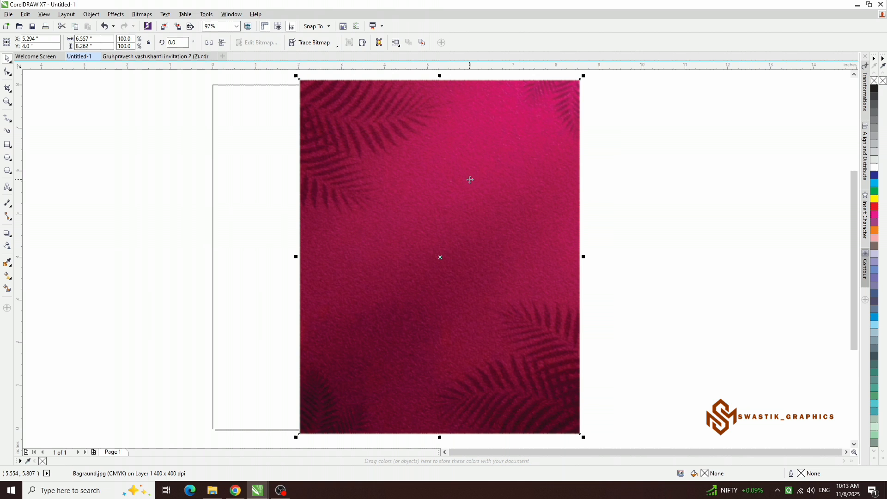
scroll(470, 180, "down", 1)
scroll(466, 181, "left", 1)
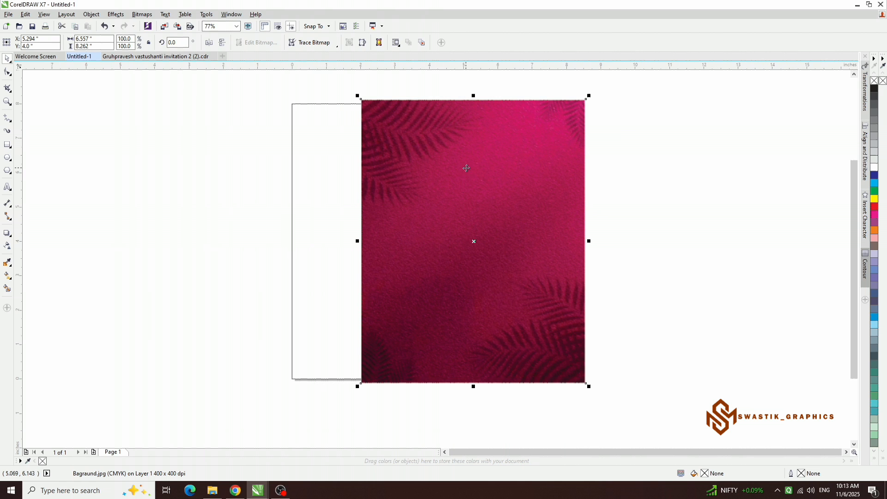
right_click(466, 169)
left_click(495, 174)
left_click(329, 167)
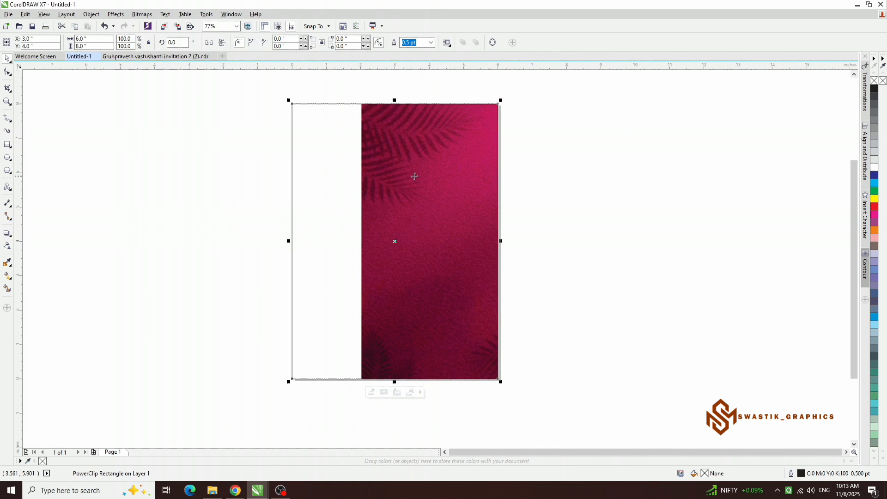
Edit the PowerClip contents so the background image is centred and fills the frame, and finish editing.
left_click(415, 176, "ctrl")
key("p")
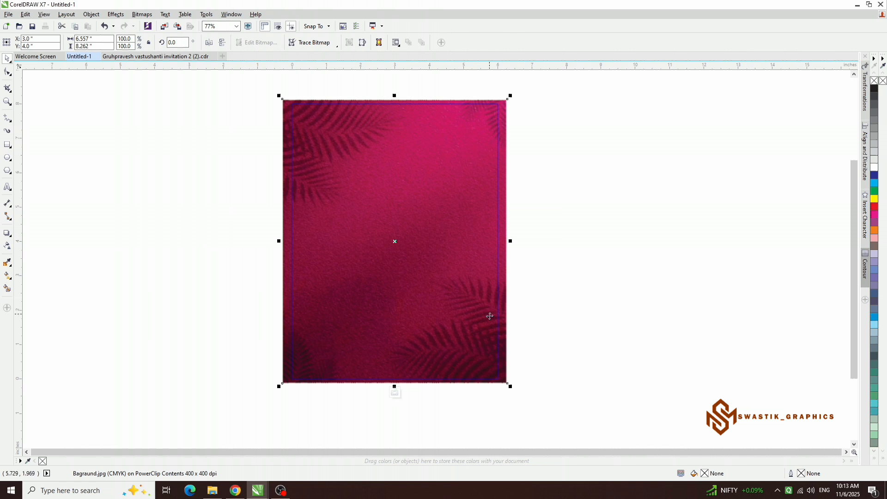
left_click_drag(512, 388, 512, 388)
left_click_drag(453, 265, 454, 268)
left_click(581, 262, "ctrl")
left_click(583, 262)
Import the Shape image and centre it on the page over the background.
scroll(387, 152, "up", 1)
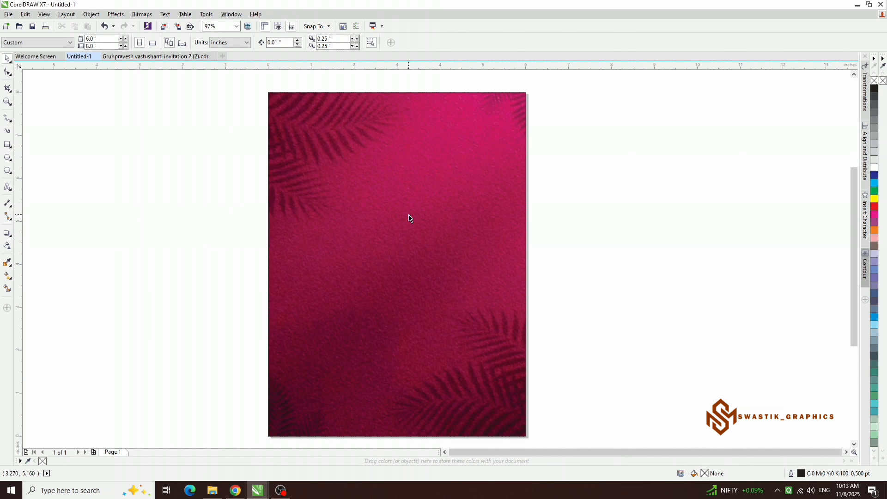
key("ctrl+i")
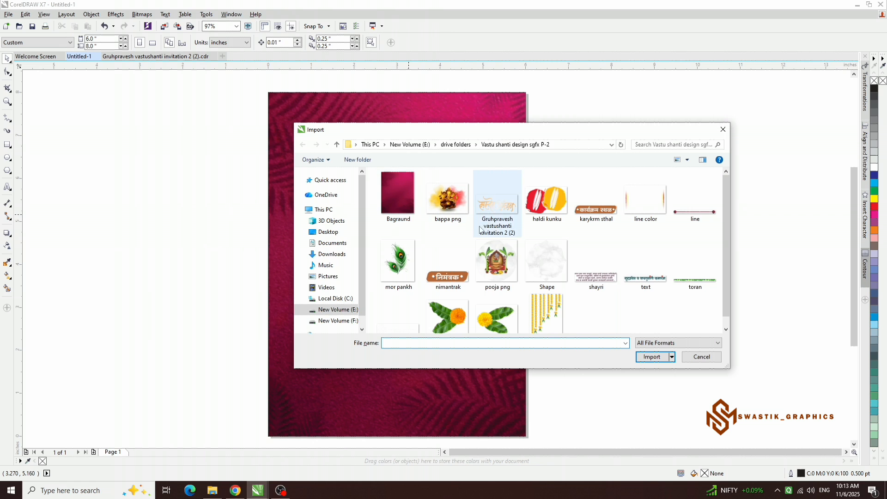
double_click(545, 254)
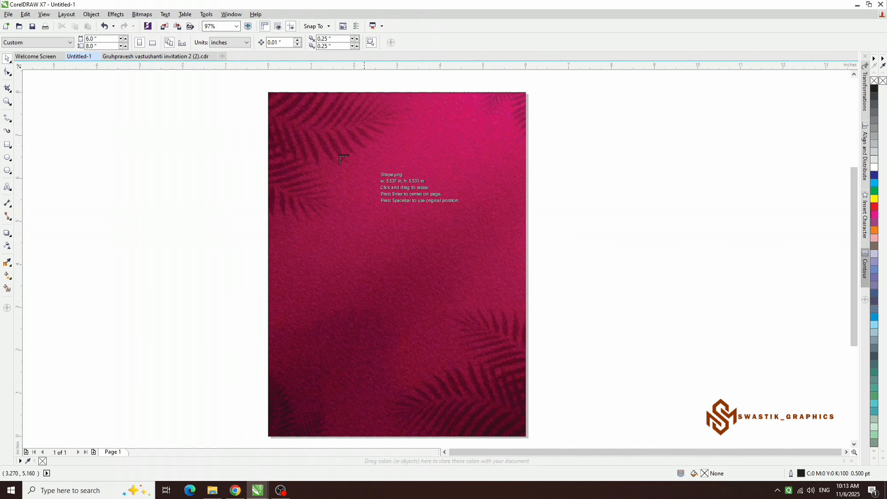
left_click(309, 145)
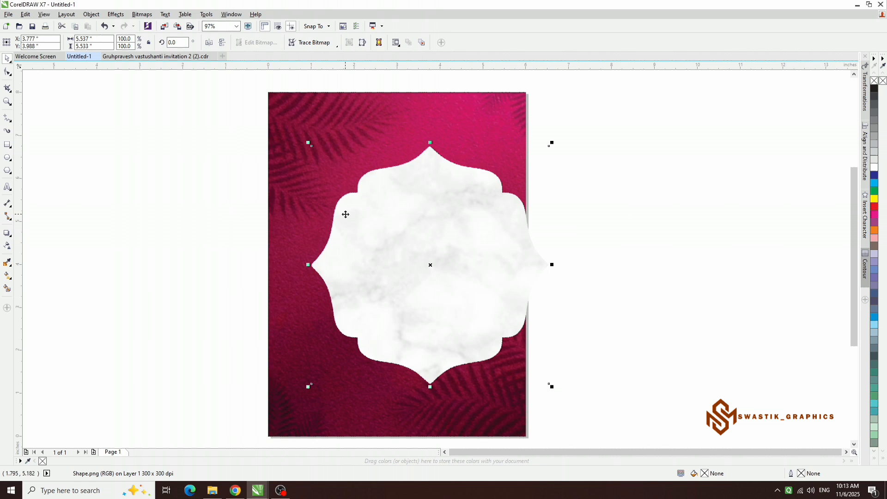
key("p")
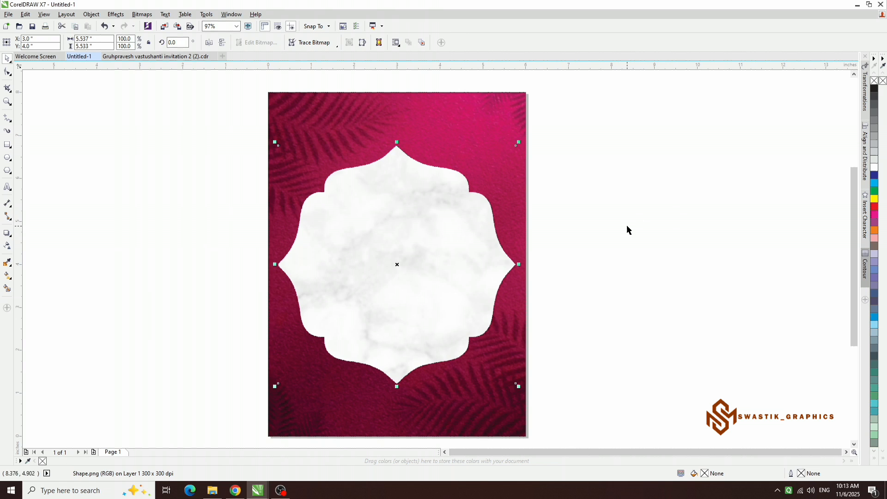
Move the white marble shape straight down into the lower part of the page.
left_click(628, 230)
left_click_drag(437, 262, 436, 301)
key("Escape")
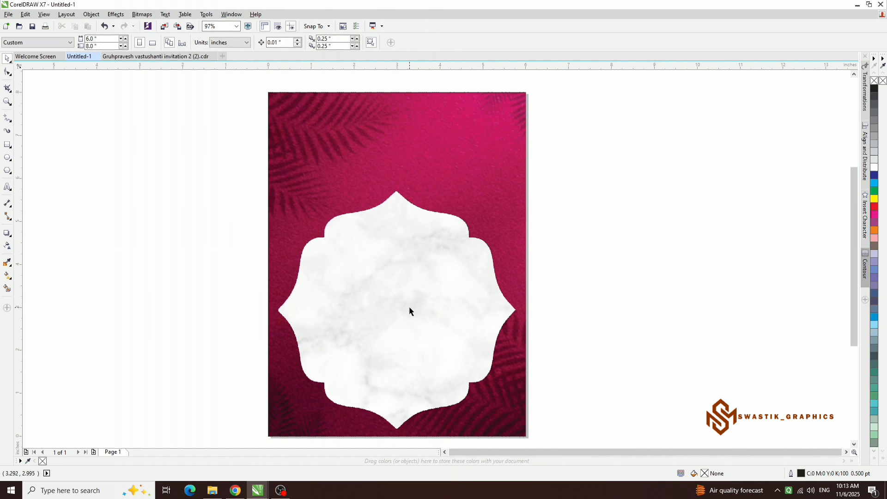
Import the toran image and centre the leaf garland on the page.
scroll(501, 260, "up", 1)
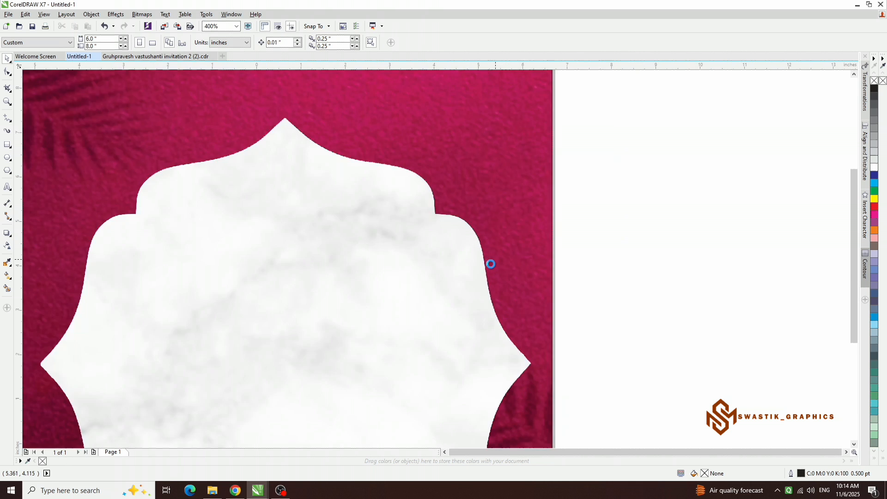
scroll(490, 264, "down", 2)
scroll(462, 291, "up", 2)
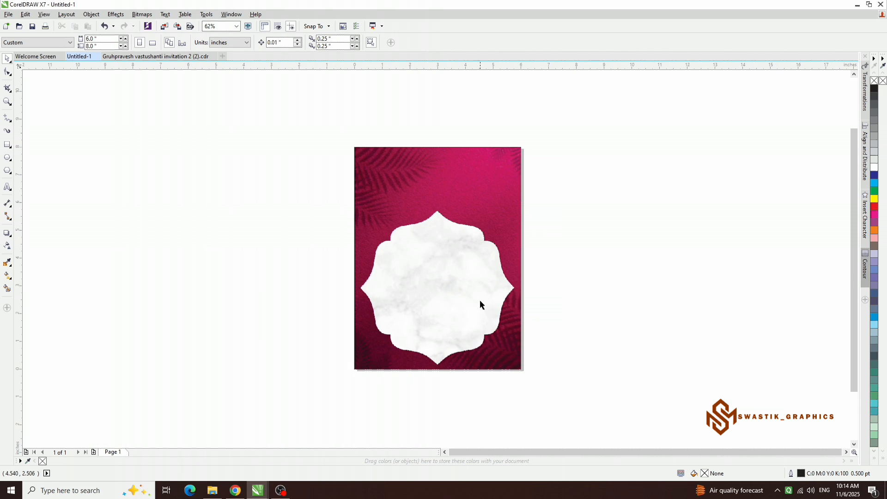
scroll(435, 267, "right", 1)
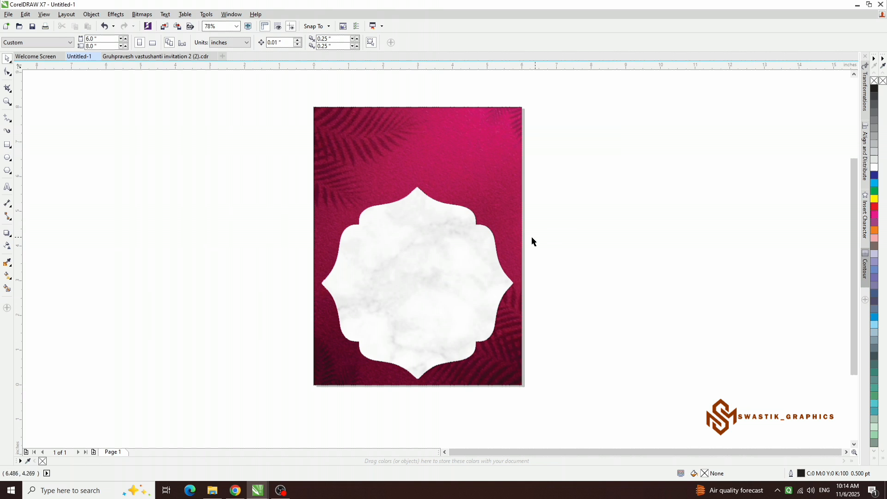
right_click(270, 179)
left_click(298, 217)
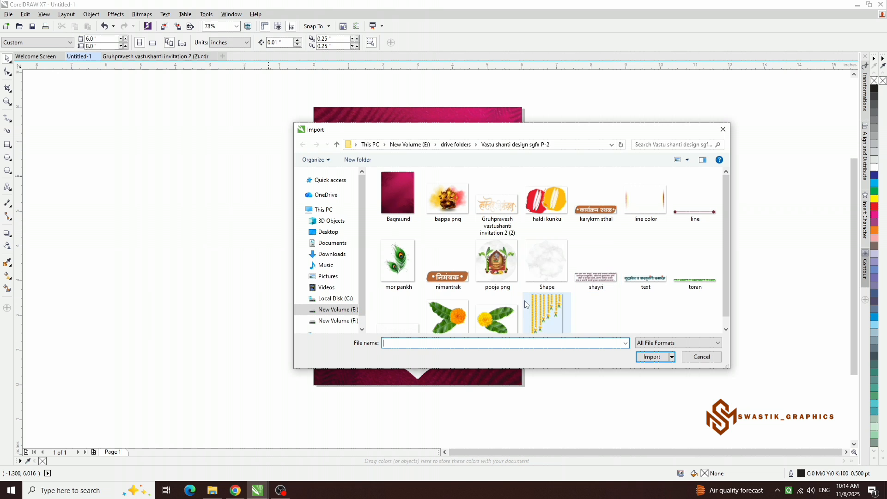
double_click(690, 290)
left_click(484, 175)
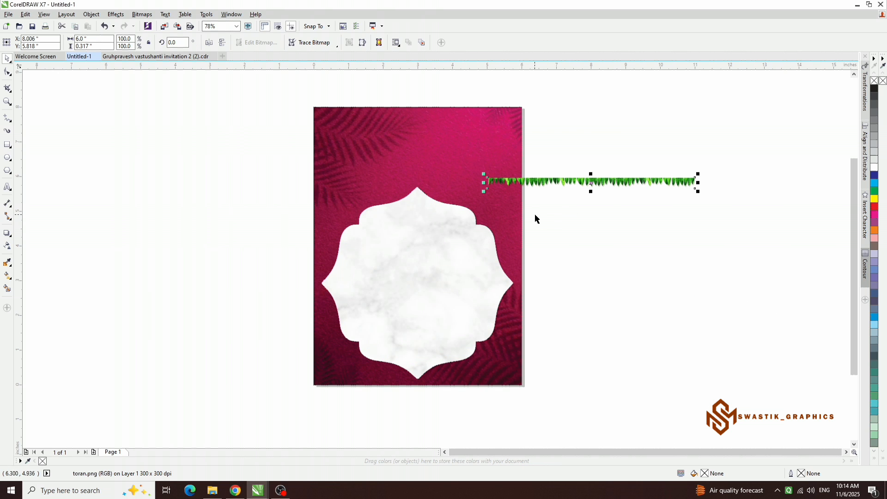
key("p")
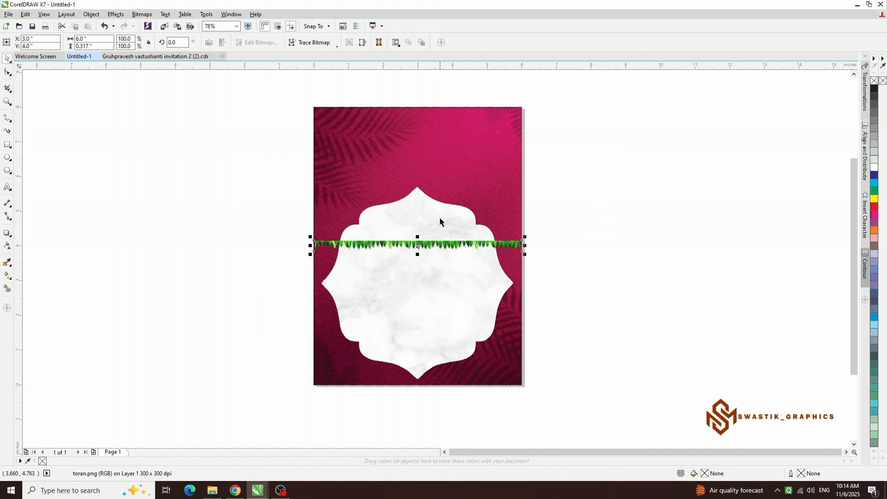
Align the toran garland with the top edge of the background frame.
left_click(564, 250)
scroll(522, 243, "up", 1)
scroll(521, 245, "down", 1)
scroll(521, 245, "up", 1)
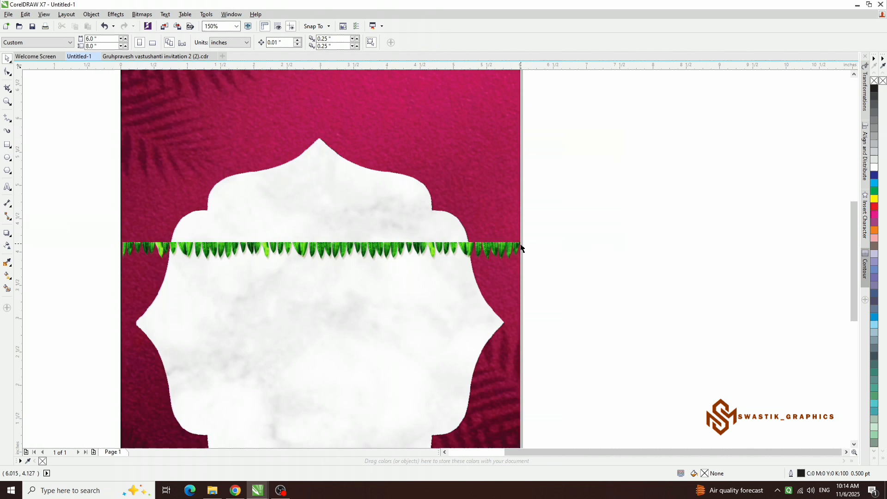
scroll(520, 247, "down", 1)
scroll(321, 234, "up", 1)
scroll(376, 256, "down", 2)
left_click(461, 264)
left_click(471, 179, "shift")
key("t")
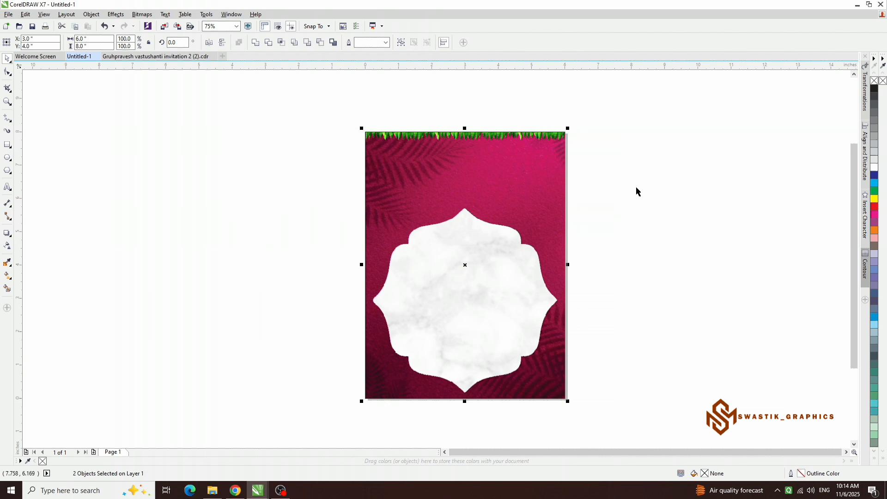
left_click(306, 186)
scroll(351, 175, "right", 1)
scroll(457, 133, "up", 1)
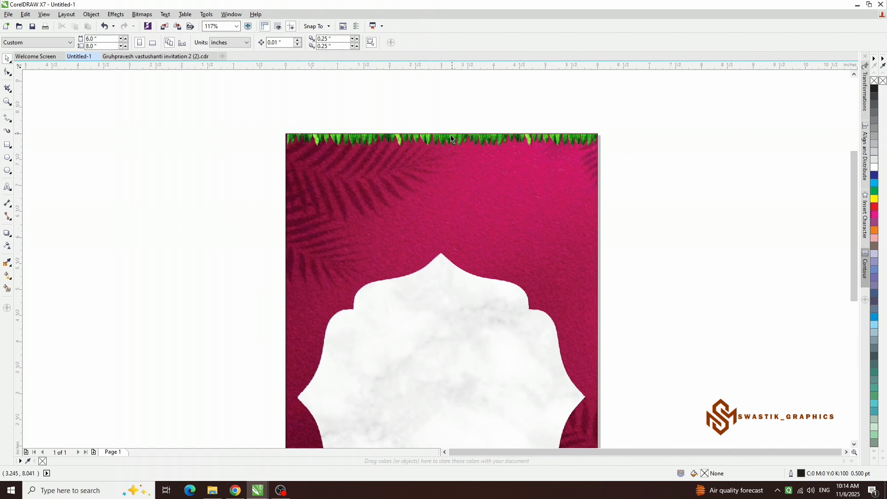
scroll(421, 158, "down", 1)
scroll(419, 158, "right", 1)
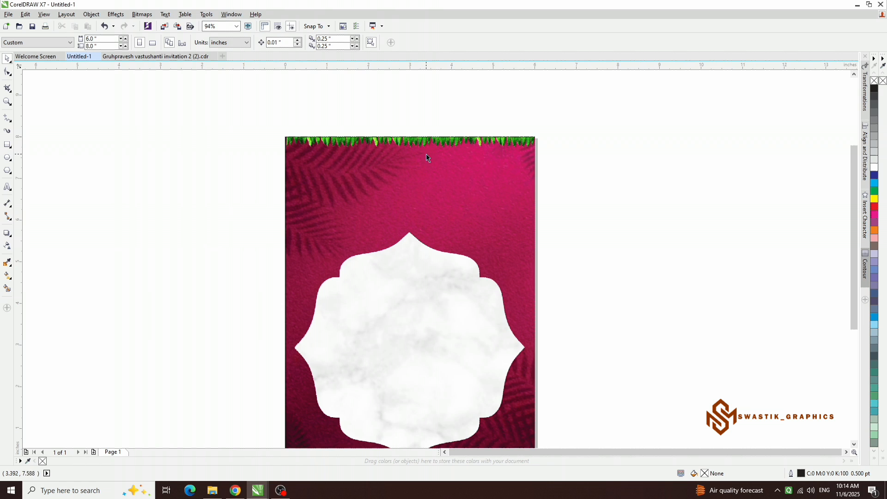
scroll(426, 156, "down", 1)
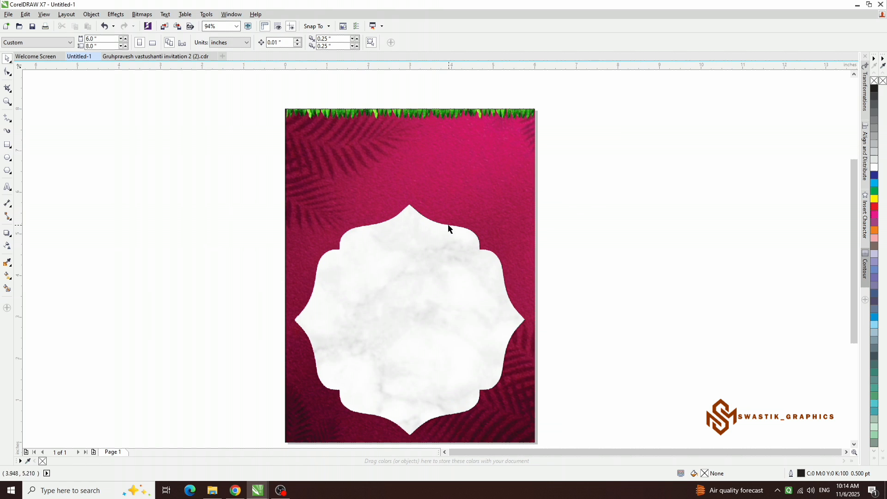
scroll(451, 229, "down", 1)
scroll(451, 209, "up", 1)
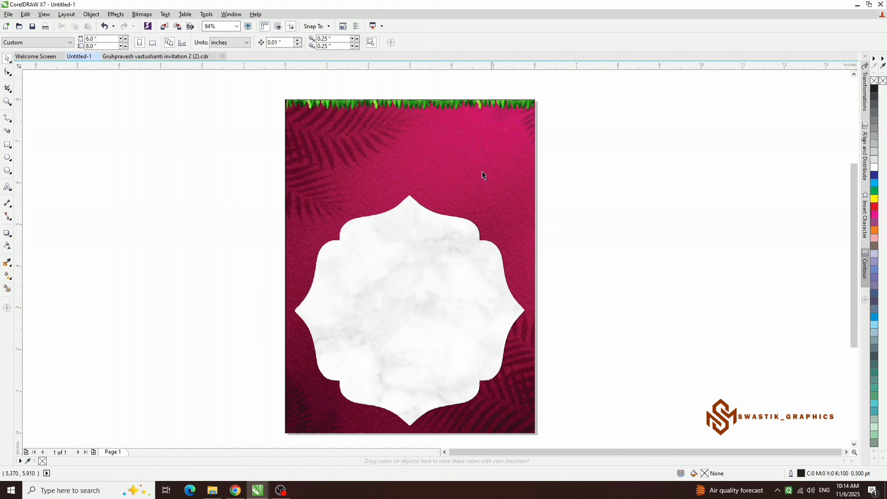
Import the haldi kunku image and centre it horizontally within the upper peak of the marble shape.
right_click(563, 181)
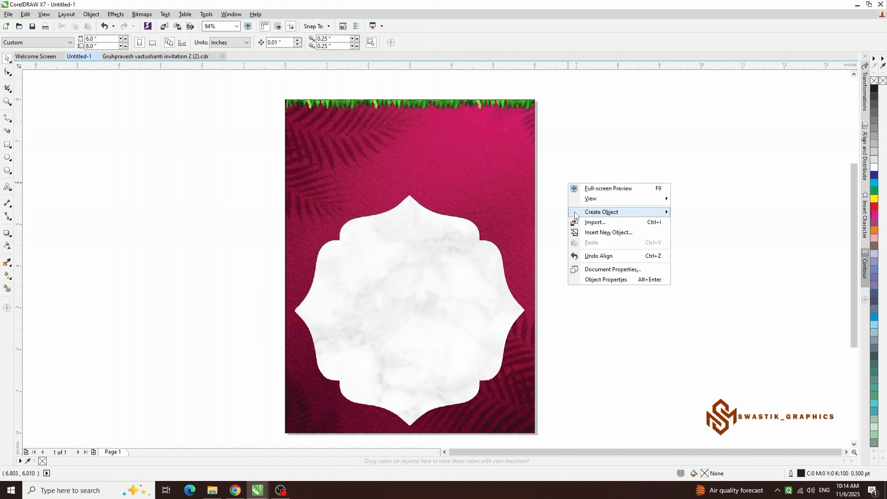
left_click(575, 222)
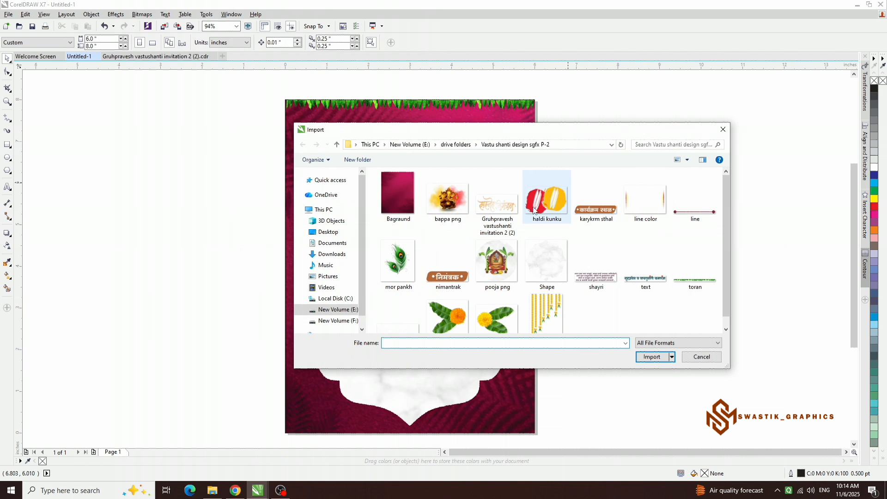
double_click(547, 198)
left_click(425, 205)
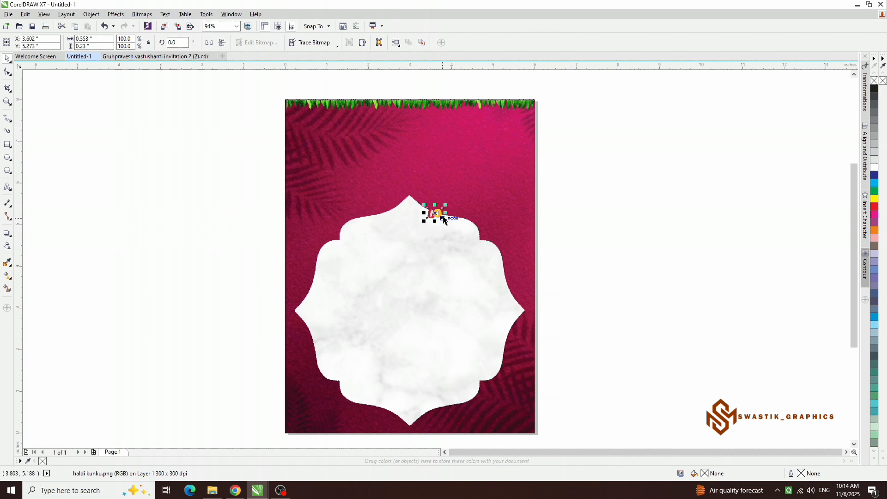
left_click(399, 212, "shift")
key("c")
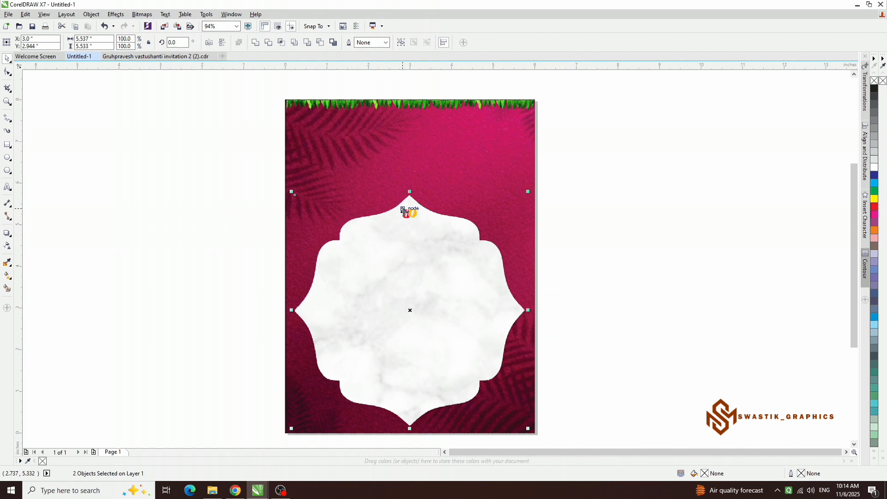
left_click(590, 242)
Nudge the haldi kunku image slightly up inside the marble shape's peak.
scroll(416, 211, "up", 3)
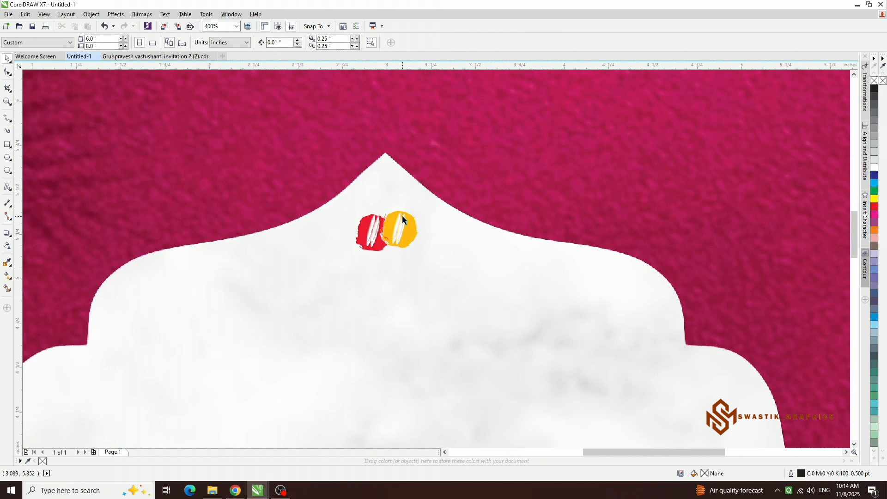
left_click(401, 215)
scroll(402, 211, "down", 3)
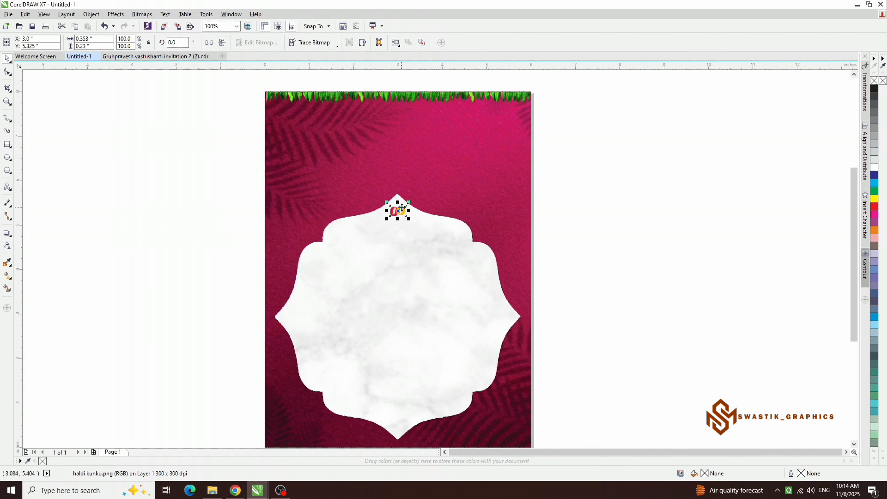
left_click(635, 216)
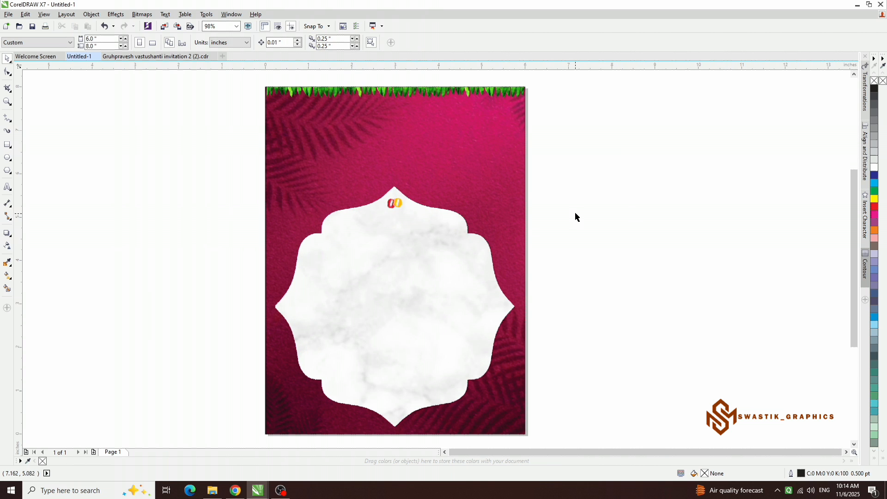
Import the bappa png image and place it on the marble shape below the haldi kunku marks.
right_click(575, 211)
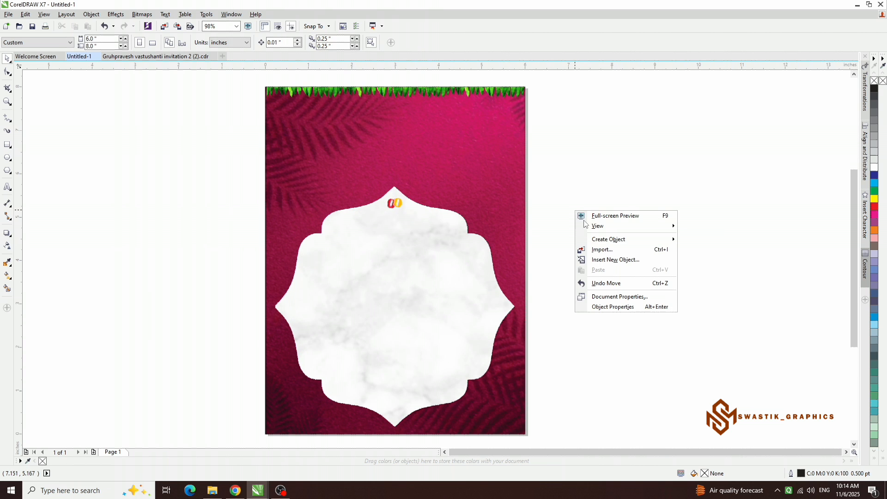
left_click(602, 250)
scroll(499, 290, "up", 1)
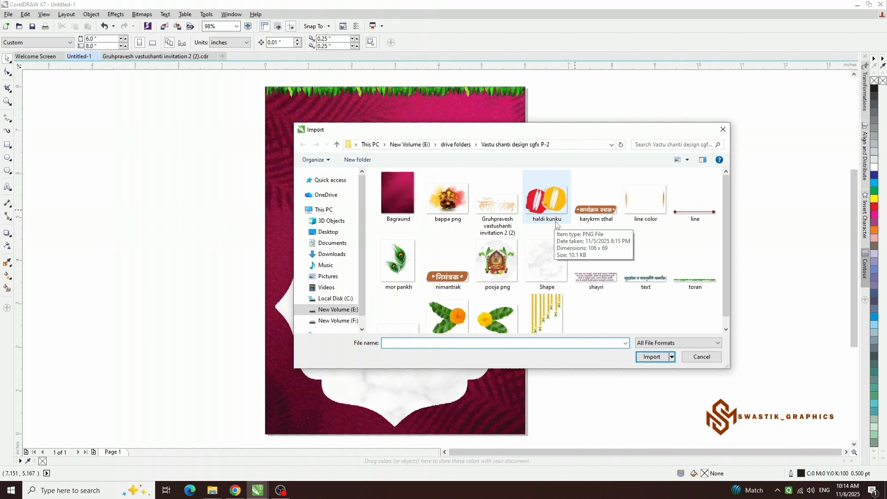
double_click(447, 198)
left_click(388, 220)
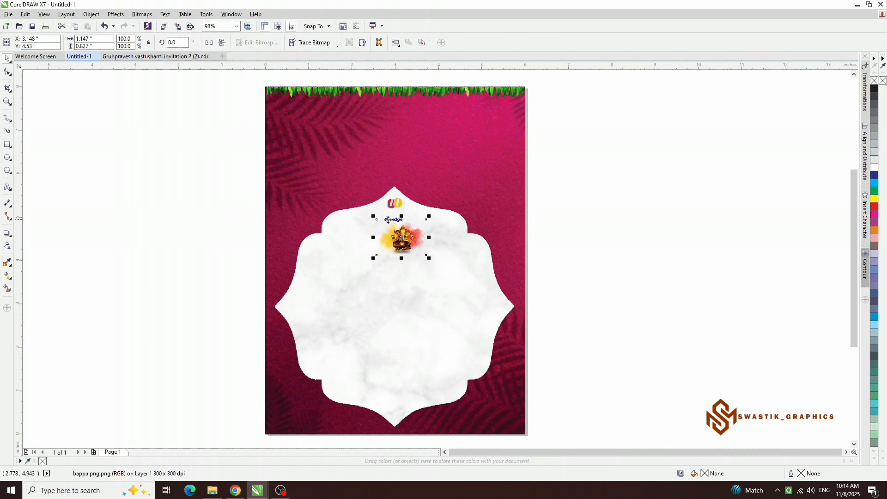
Centre the Ganesha image under the haldi kunku marks and move it up close beneath them.
scroll(388, 219, "up", 2)
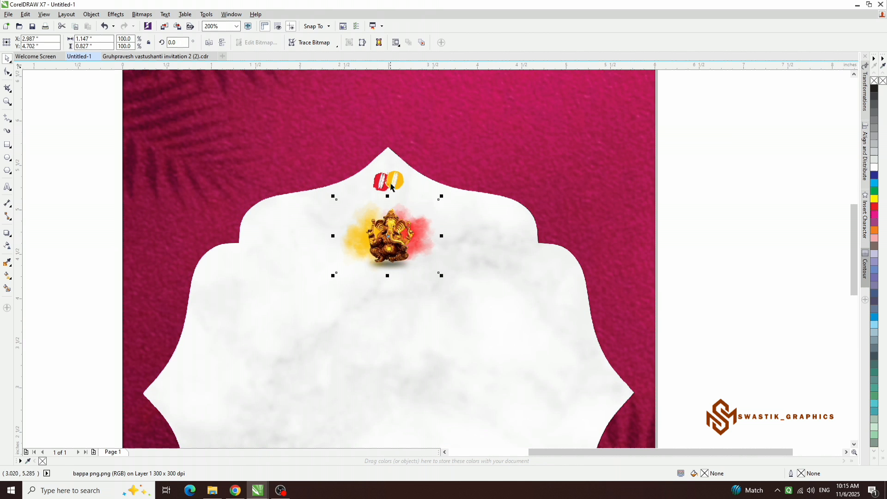
left_click(391, 187, "shift")
left_click(424, 244)
left_click_drag(390, 242, 388, 229)
left_click(412, 235)
left_click(682, 237)
scroll(393, 216, "up", 2)
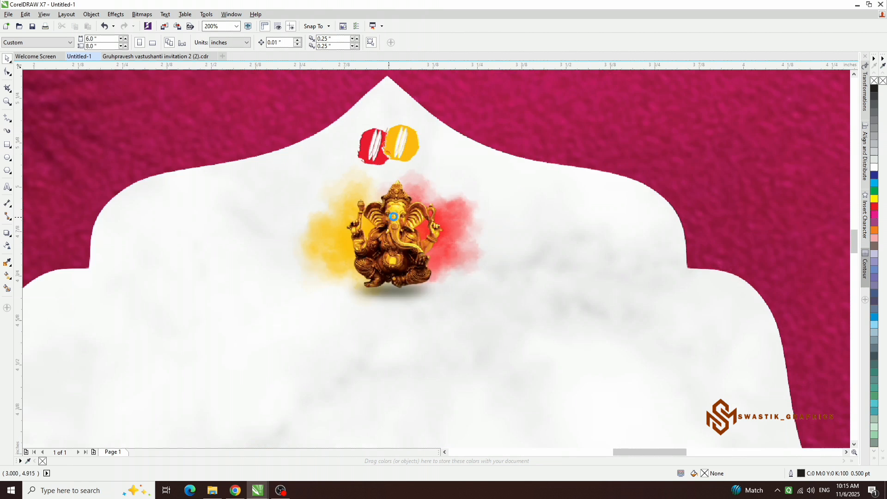
scroll(393, 216, "down", 4)
scroll(418, 230, "up", 2)
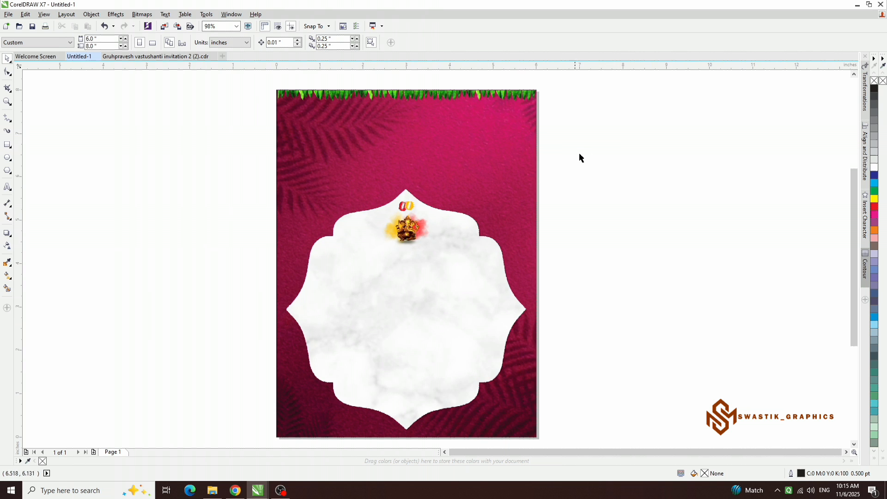
Import the Gruhpravesh vastushanti invitation 2 (2) calligraphy and place it above the marble shape, towards the card's right side.
right_click(583, 182)
left_click(515, 236)
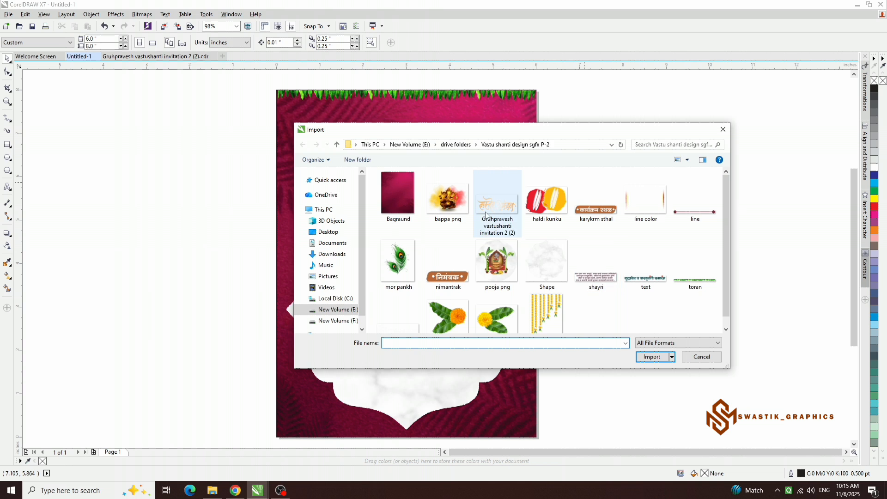
double_click(486, 215)
left_click(401, 128)
left_click_drag(491, 178, 441, 161)
left_click(508, 193)
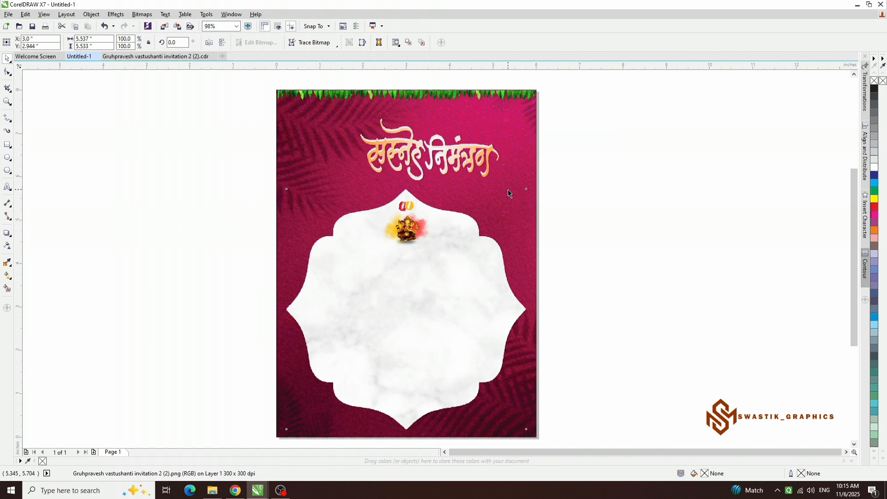
Enlarge the calligraphy title to about 106% and shift it slightly within the space above the marble shape.
left_click(509, 192)
left_click_drag(508, 187, 518, 190)
left_click_drag(458, 161, 465, 165)
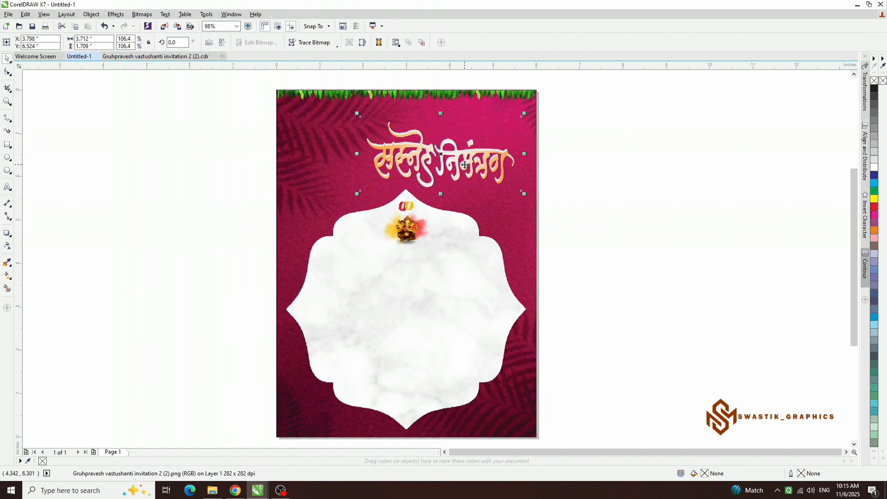
left_click(605, 207)
scroll(436, 155, "up", 2)
scroll(436, 155, "down", 2)
left_click_drag(445, 157, 445, 155)
left_click(572, 182)
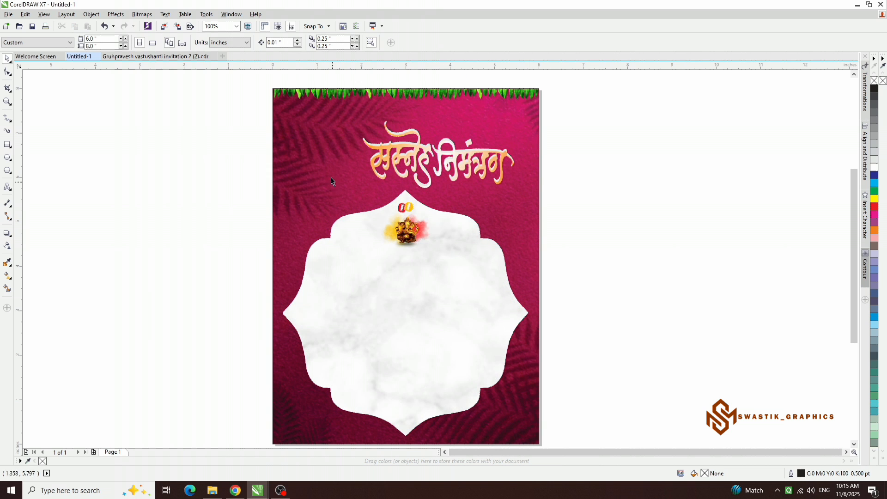
Import the pooja png image and place the round emblem to the left of the calligraphy title.
right_click(213, 154)
left_click(239, 190)
double_click(497, 261)
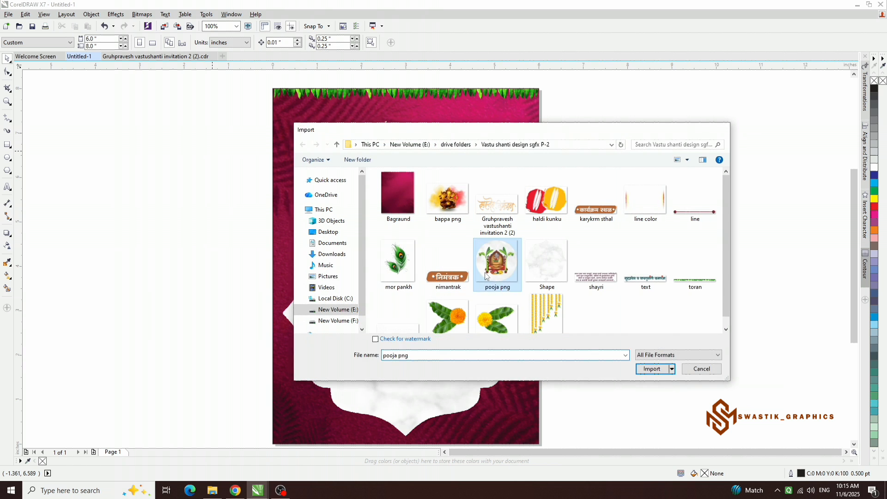
left_click(258, 152)
left_click_drag(311, 190, 340, 172)
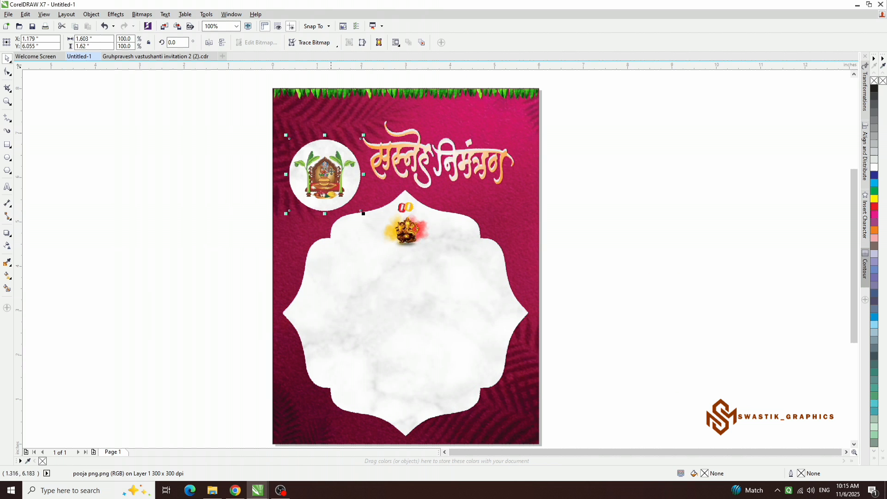
Shrink the round pooja emblem slightly and align its vertical centre with the calligraphy title.
left_click_drag(362, 215, 357, 211)
left_click(390, 161, "shift")
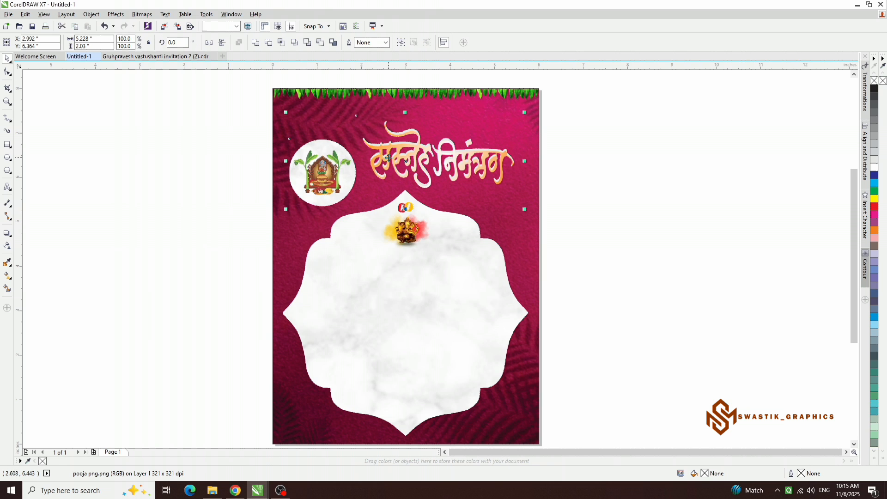
key("e")
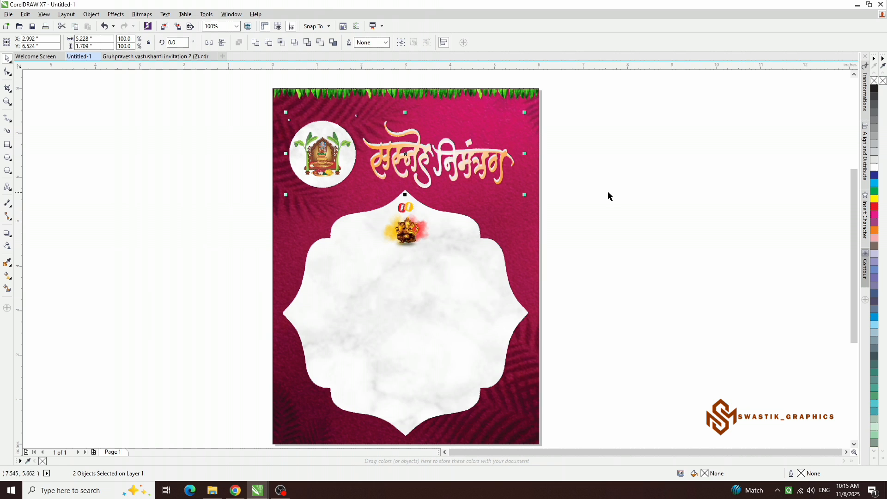
left_click(643, 204)
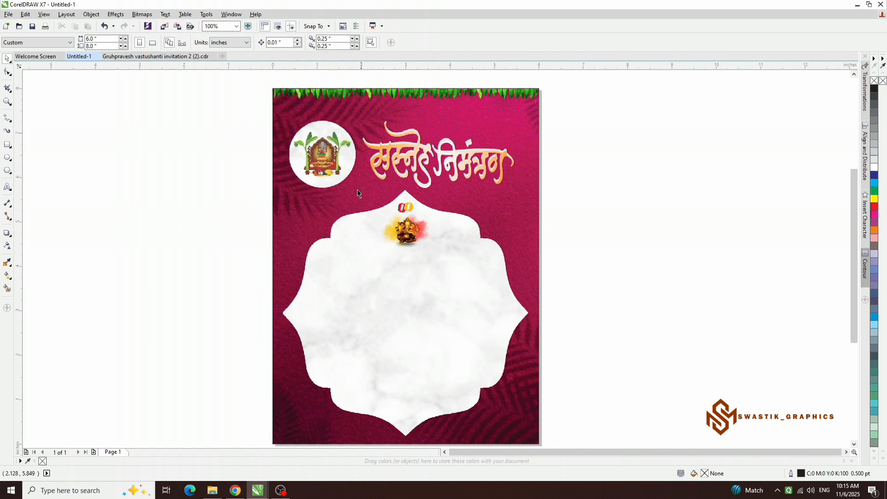
scroll(359, 193, "right", 1)
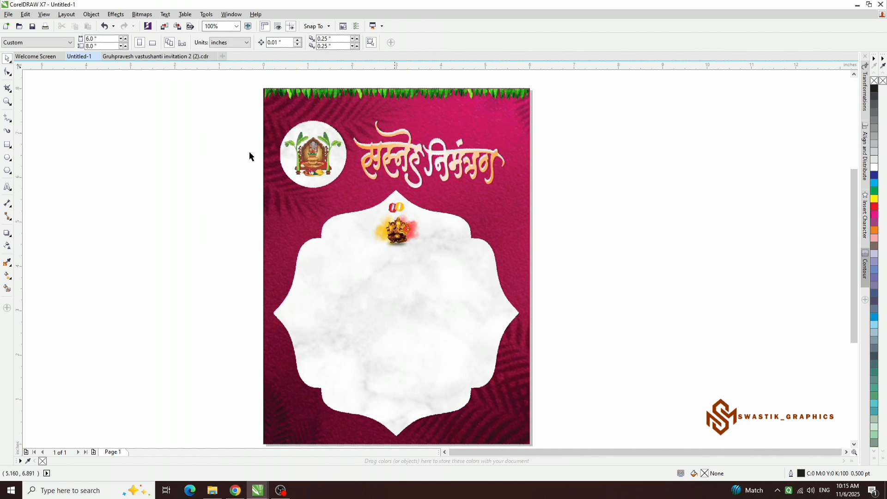
scroll(400, 157, "up", 2)
scroll(400, 157, "down", 2)
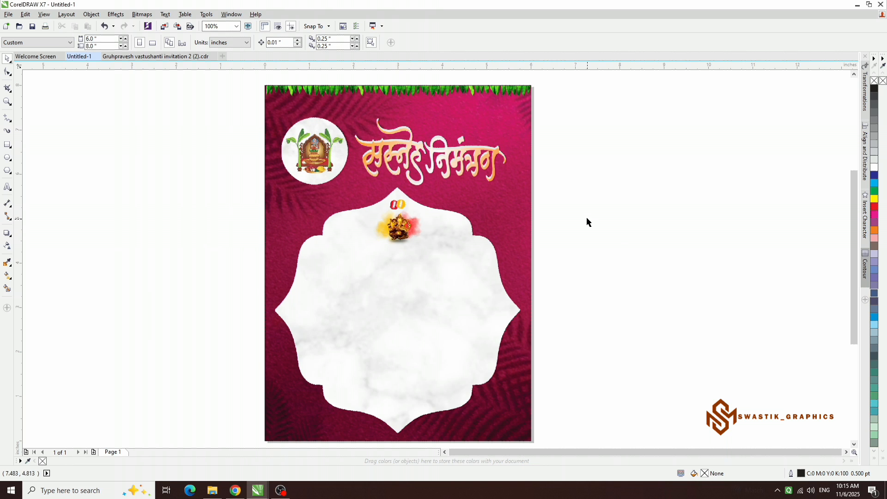
Import the line color image and centre it on the page.
right_click(569, 186)
left_click(595, 226)
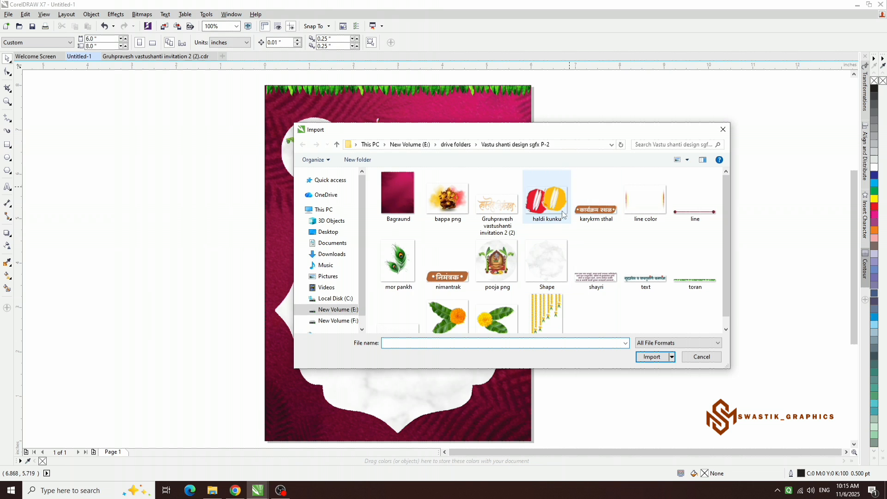
double_click(653, 204)
left_click(341, 175)
key("p")
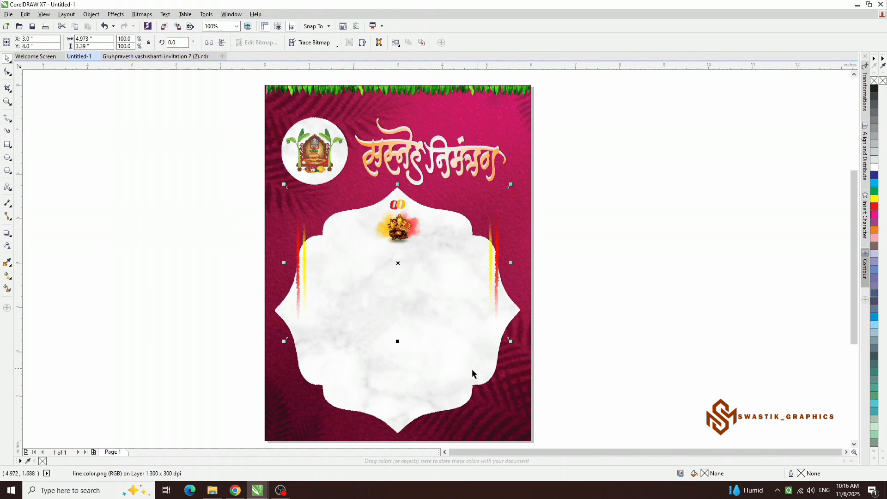
Align the vertical centre of the red and yellow lines with the marble shape.
left_click(427, 408, "shift")
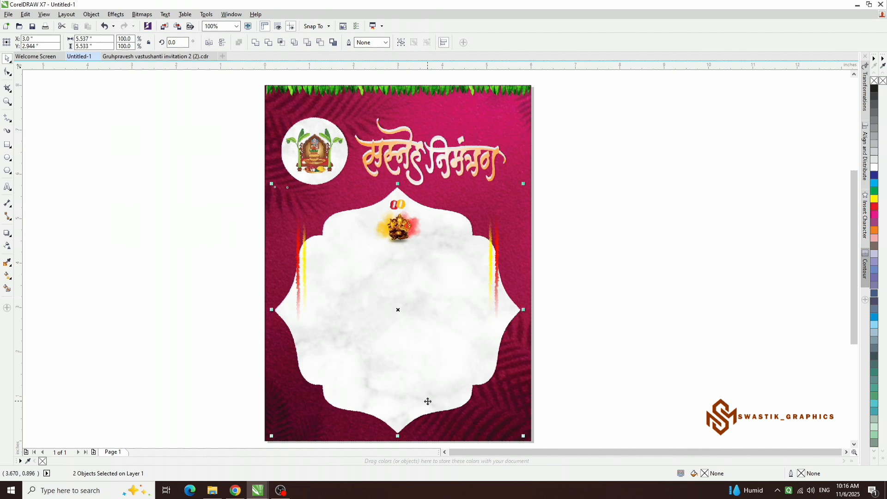
key("e")
left_click(608, 320)
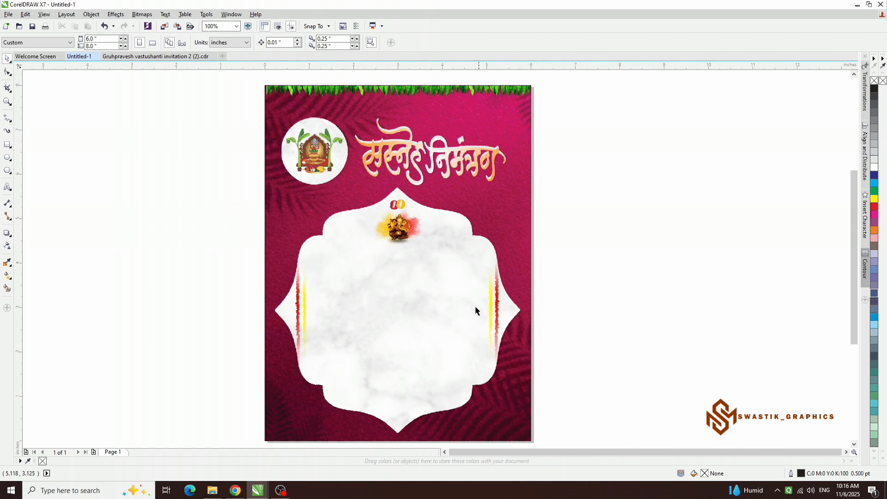
Enlarge the red and yellow lines about their centre so they sit near the marble shape's side points.
left_click(489, 308)
left_click_drag(510, 387, 530, 423)
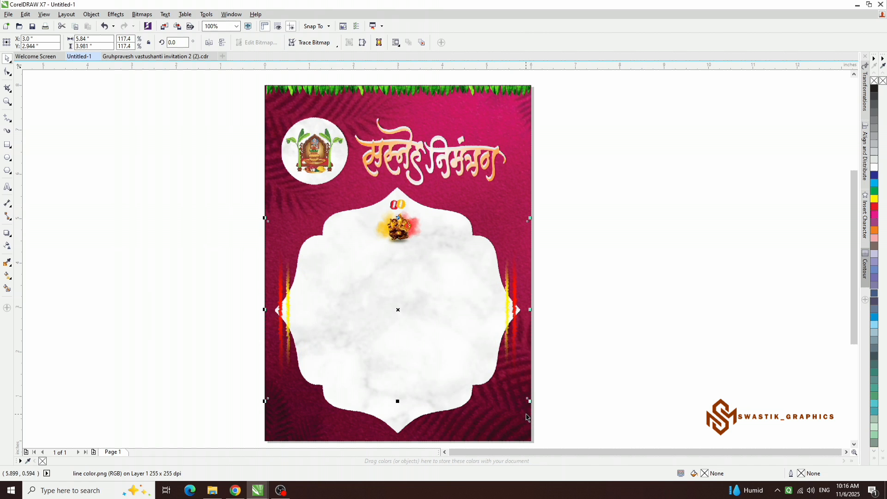
left_click_drag(529, 401, 526, 396)
left_click(572, 360)
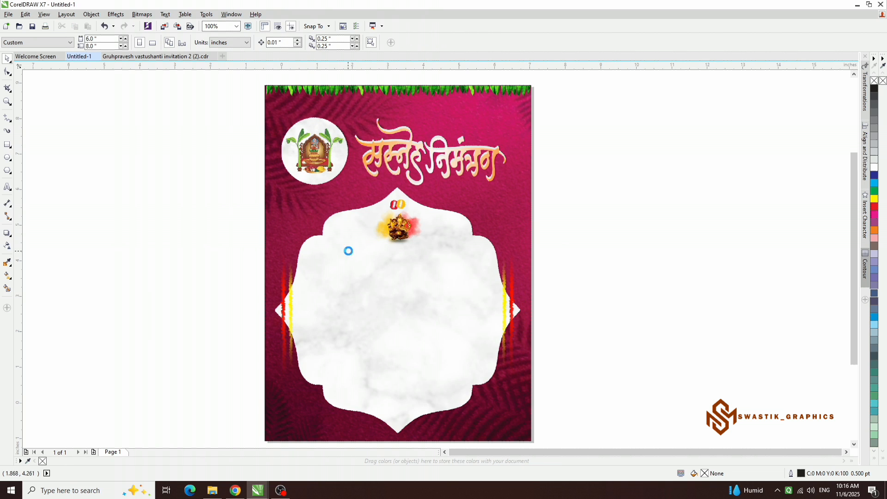
Import the zendu left image and align its left edge with the red and yellow lines.
scroll(351, 251, "down", 1)
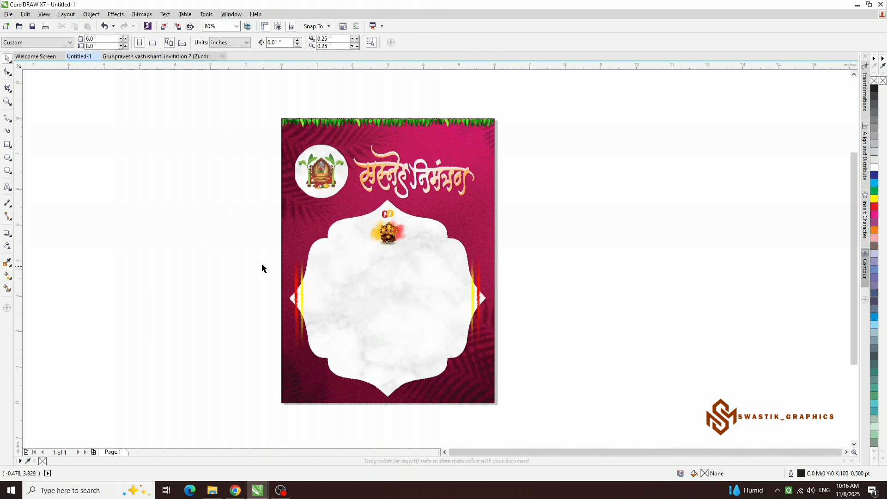
right_click(197, 207)
left_click(227, 245)
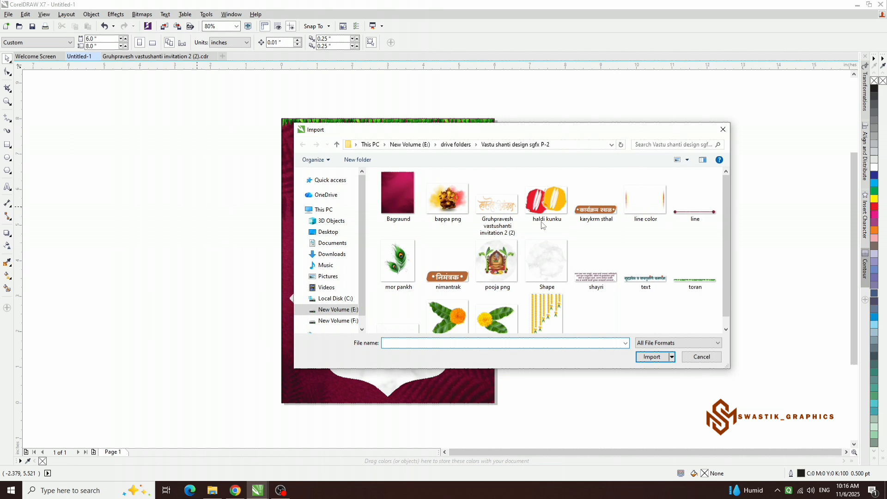
scroll(454, 300, "down", 1)
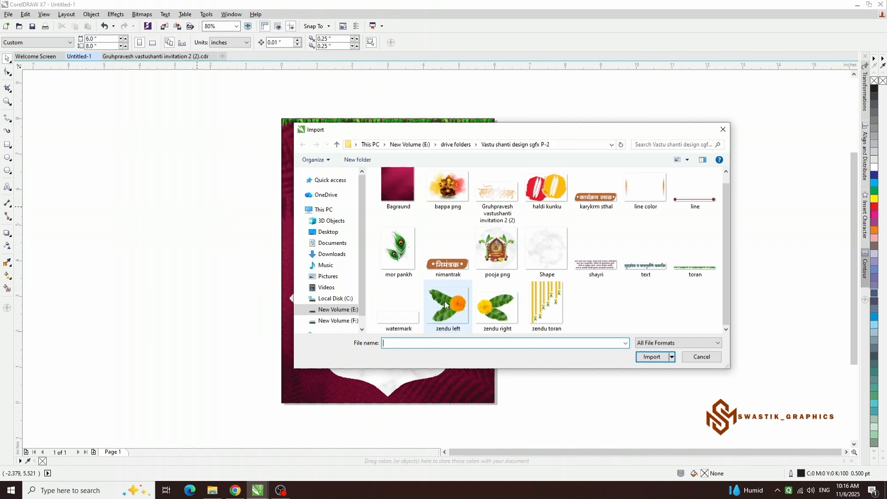
double_click(447, 305)
left_click(261, 250)
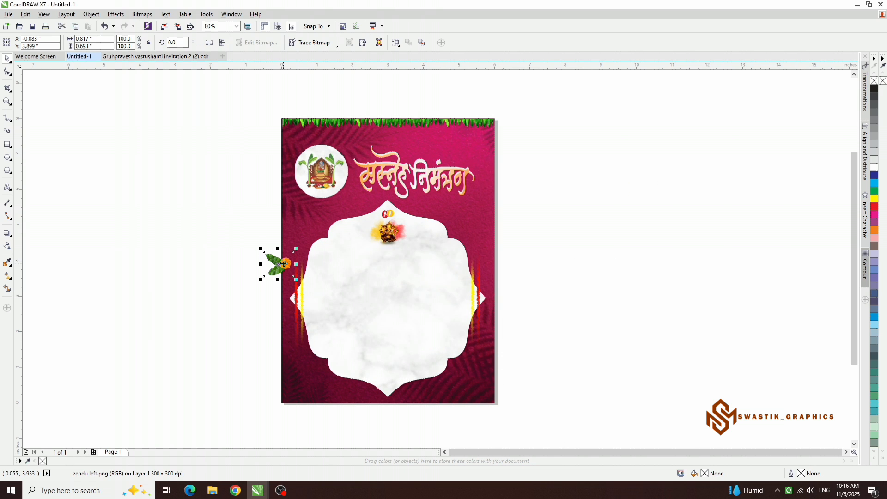
left_click(340, 282, "shift")
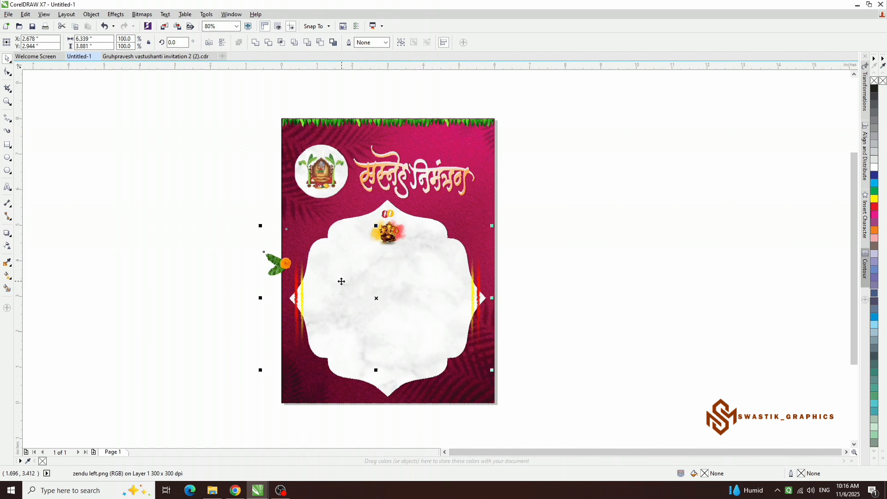
key("l")
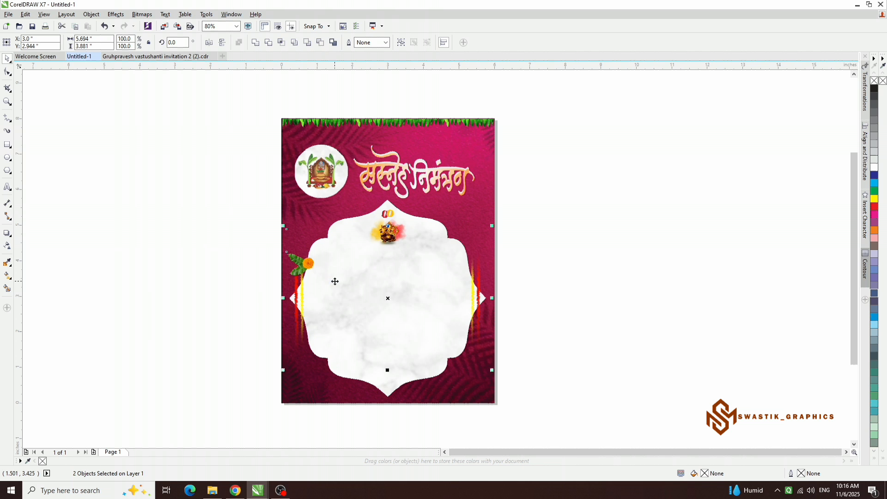
left_click(230, 264)
Move the left marigold decoration down onto the marble shape's left side point.
scroll(293, 292, "up", 3)
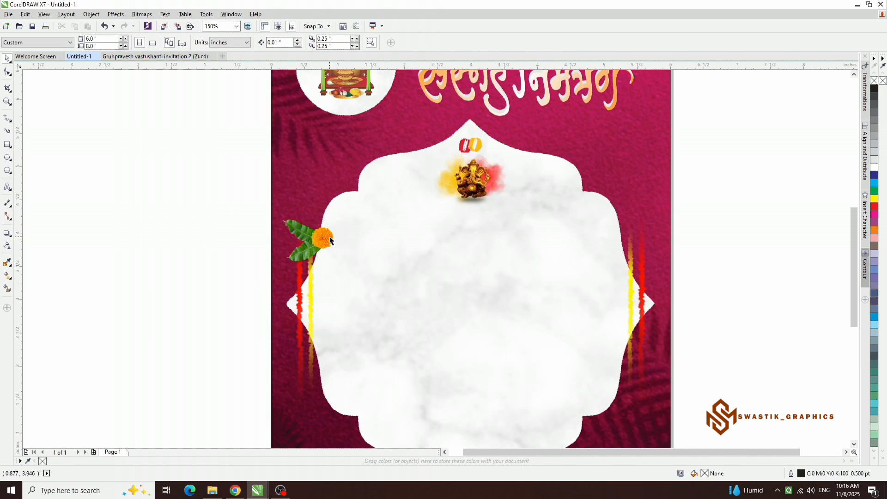
left_click(321, 298)
left_click_drag(323, 301, 317, 303)
left_click(202, 290)
scroll(310, 282, "down", 3)
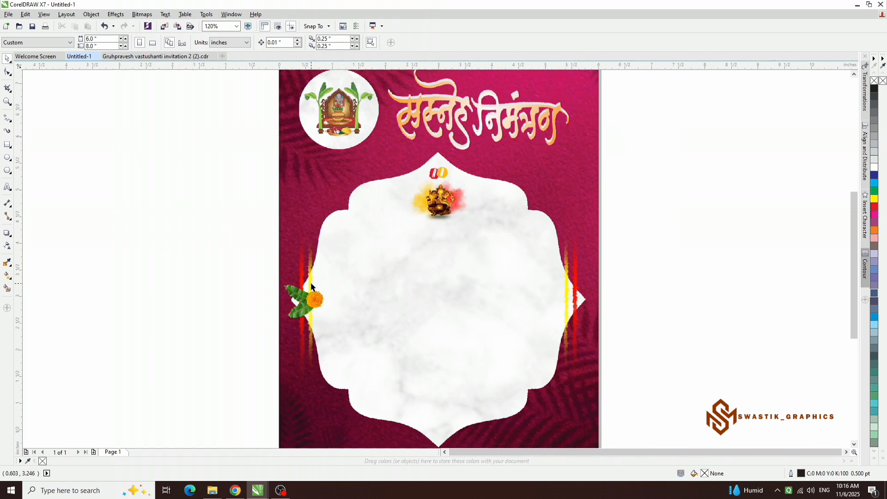
Import the zendu right image and place it inside the right half of the marble shape.
right_click(267, 264)
left_click(286, 301)
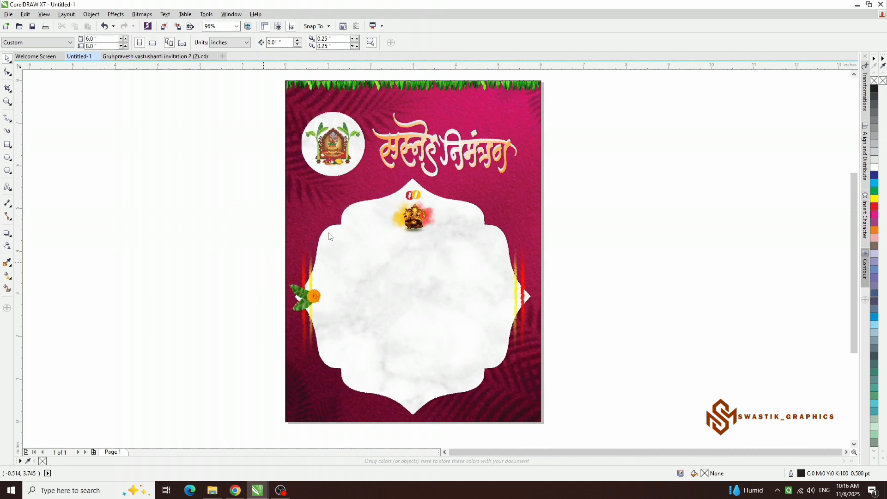
scroll(471, 298, "down", 1)
double_click(496, 306)
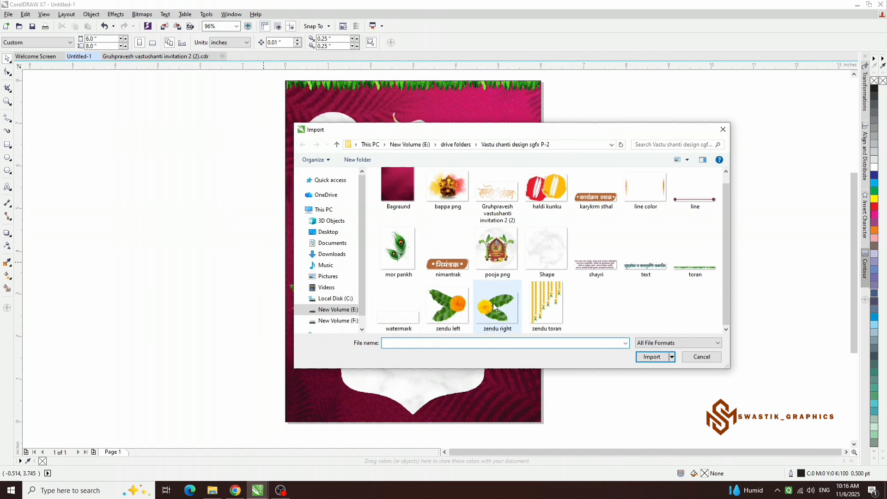
left_click(454, 285)
Align the right marigold's vertical centre with the left one and move it across to the marble shape's right side point.
left_click(316, 296, "shift")
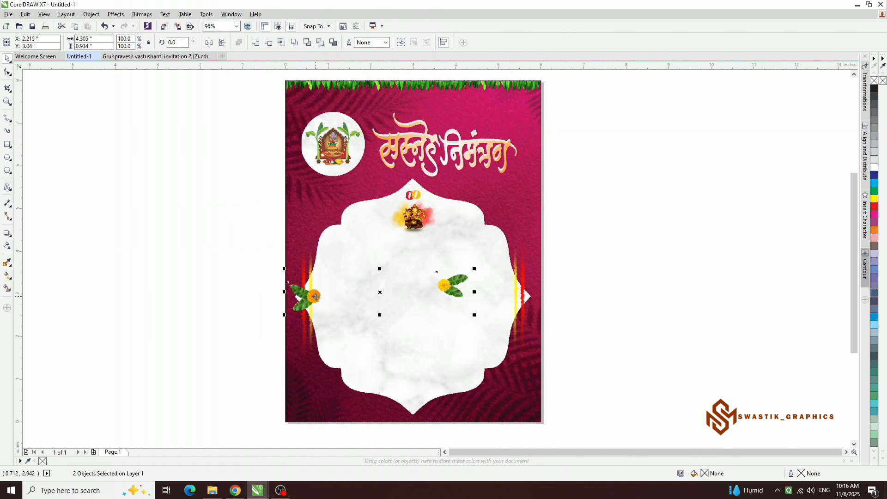
key("e")
left_click(154, 251)
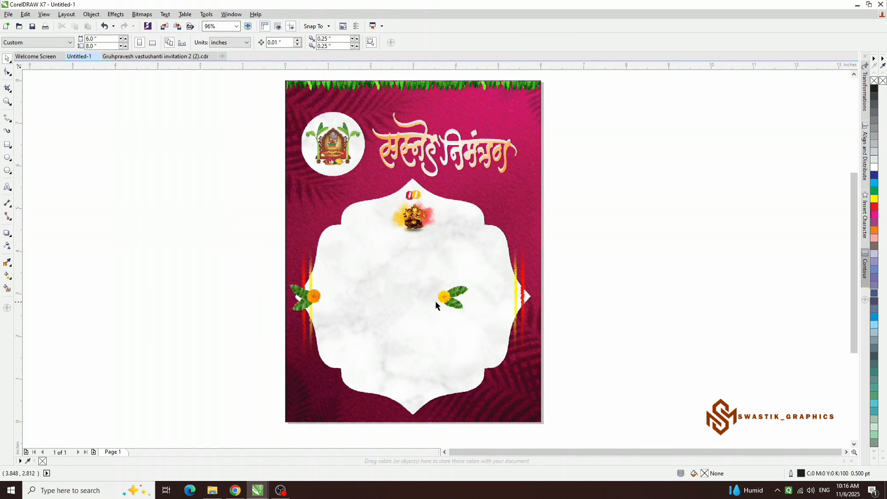
left_click_drag(447, 301, 511, 296)
key("Escape")
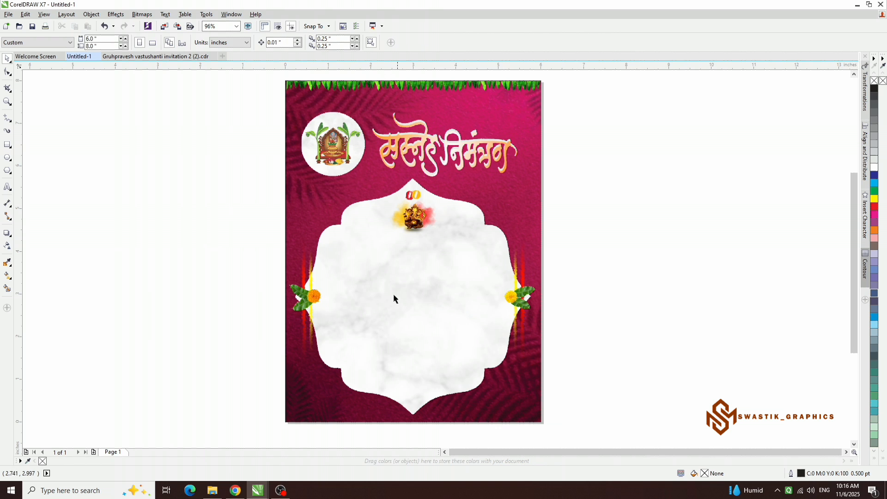
Import the text heading image below the Ganesha and centre it horizontally with the red and yellow side lines.
right_click(200, 208)
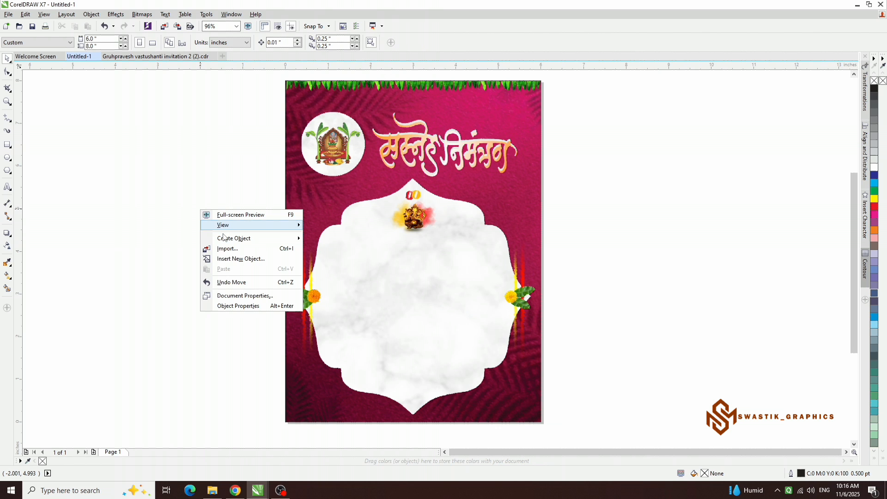
left_click(234, 248)
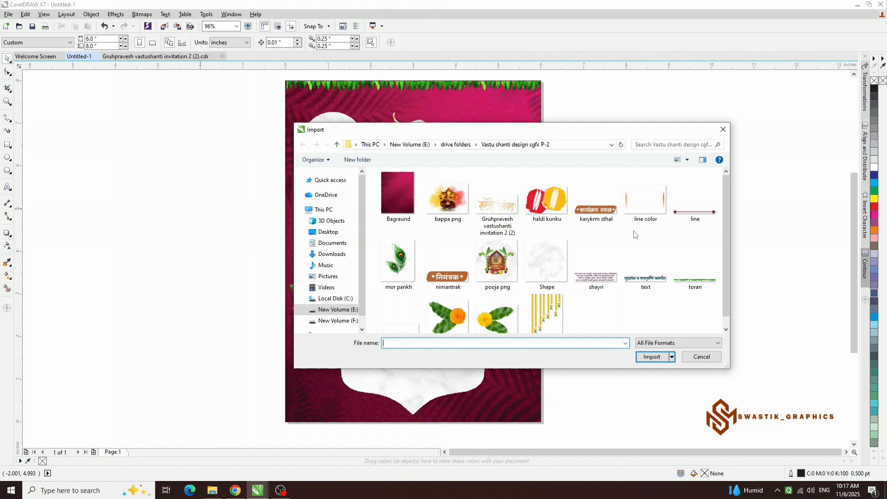
scroll(442, 254, "down", 1)
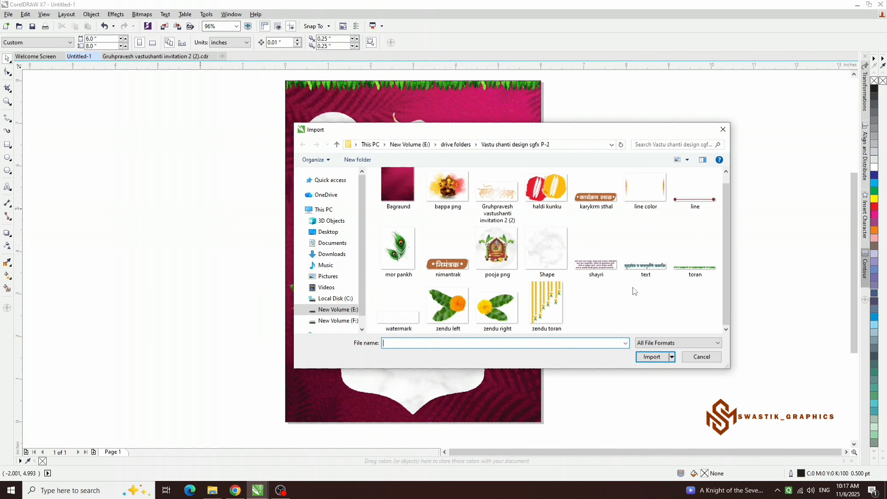
double_click(643, 261)
left_click(382, 229)
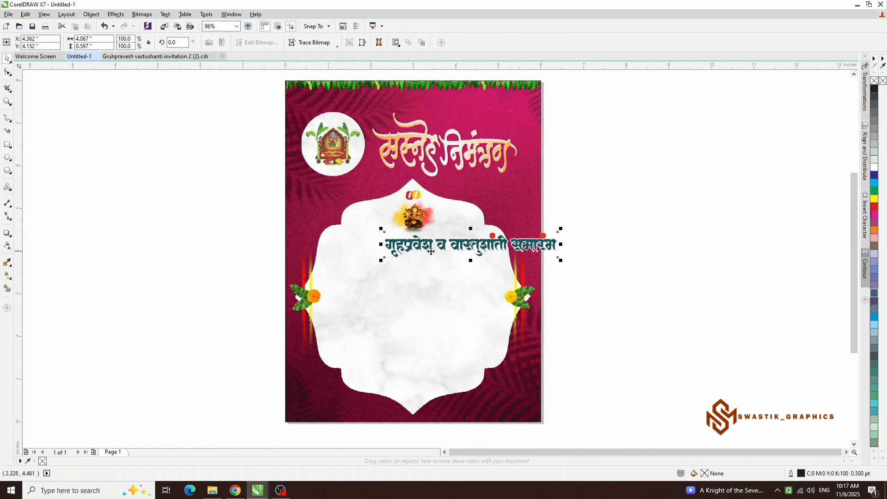
left_click(417, 221, "shift")
key("c")
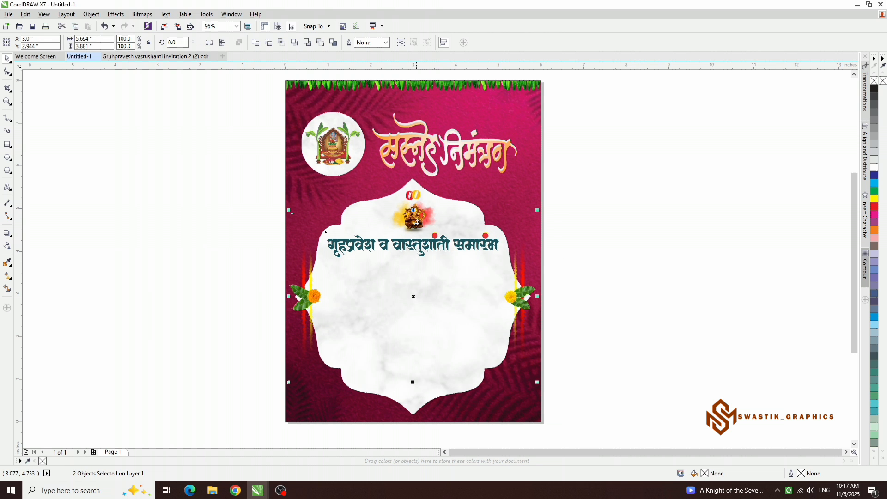
left_click(596, 264)
Nudge the heading slightly up towards the Ganesha and realign its horizontal centre with the side lines.
scroll(420, 245, "up", 4)
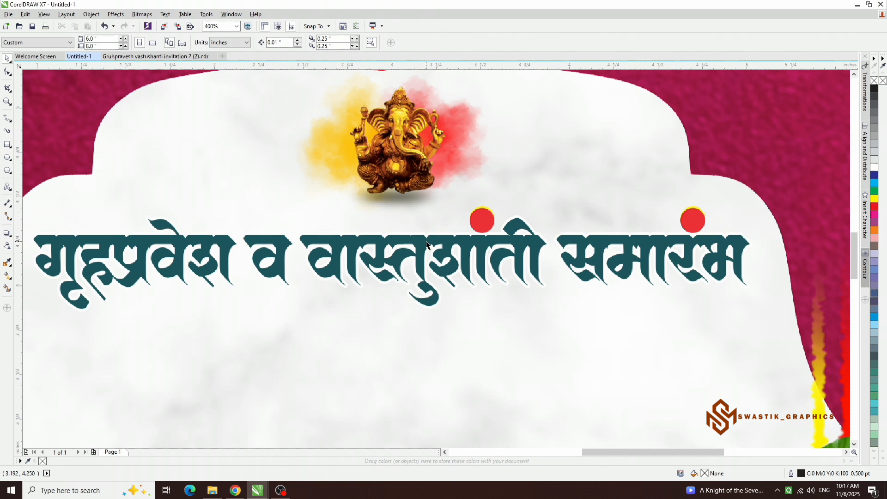
scroll(425, 245, "down", 2)
left_click(426, 241)
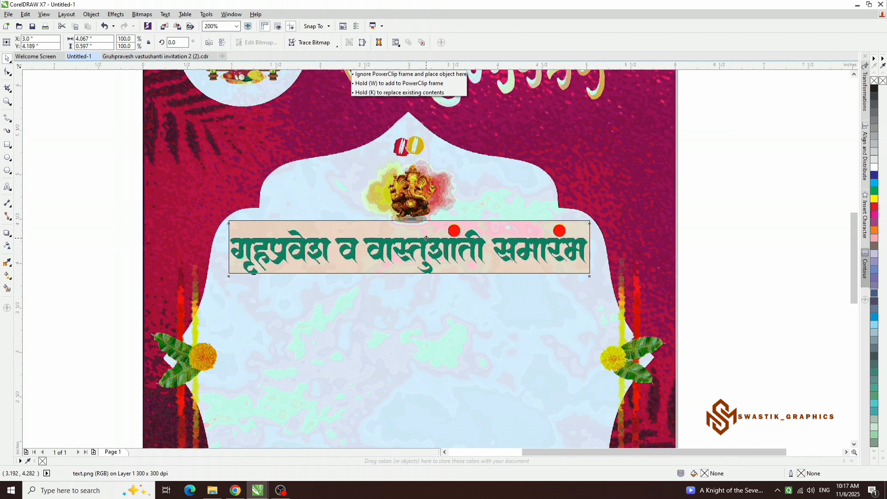
scroll(426, 239, "down", 2)
left_click(555, 243)
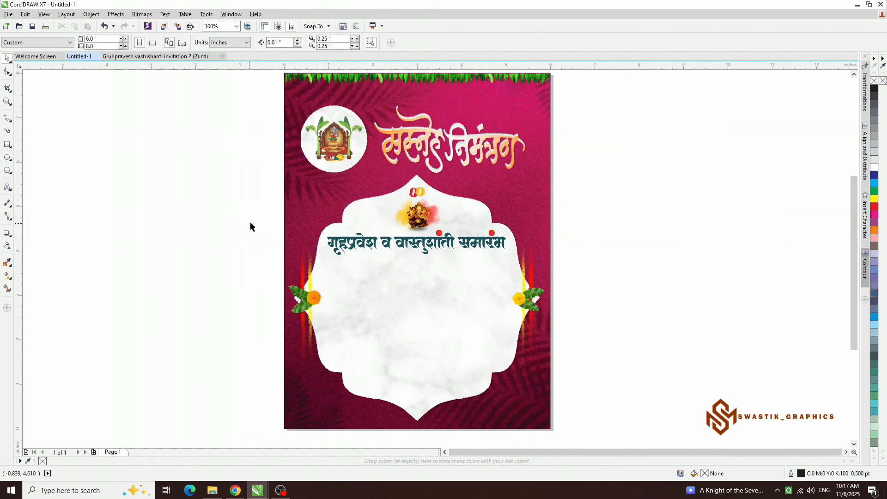
left_click(400, 246)
left_click(400, 261, "shift")
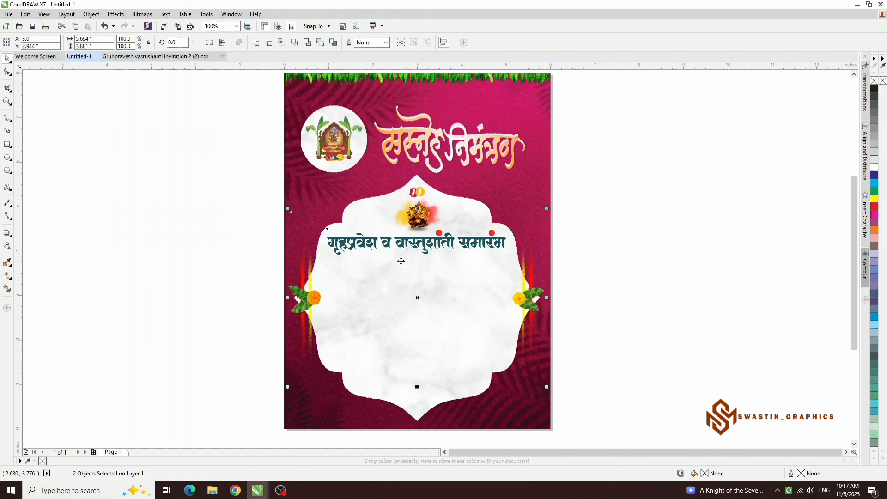
left_click(599, 263)
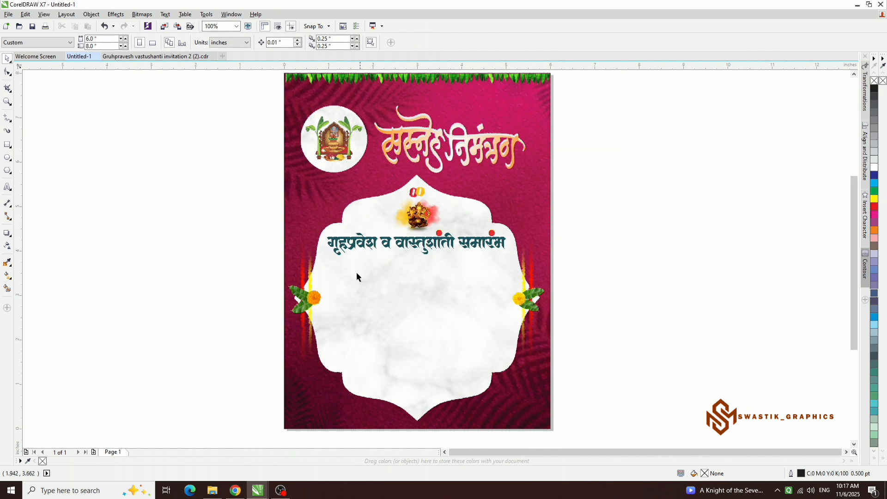
Import the shayri verse image and centre it horizontally with the heading.
right_click(243, 216)
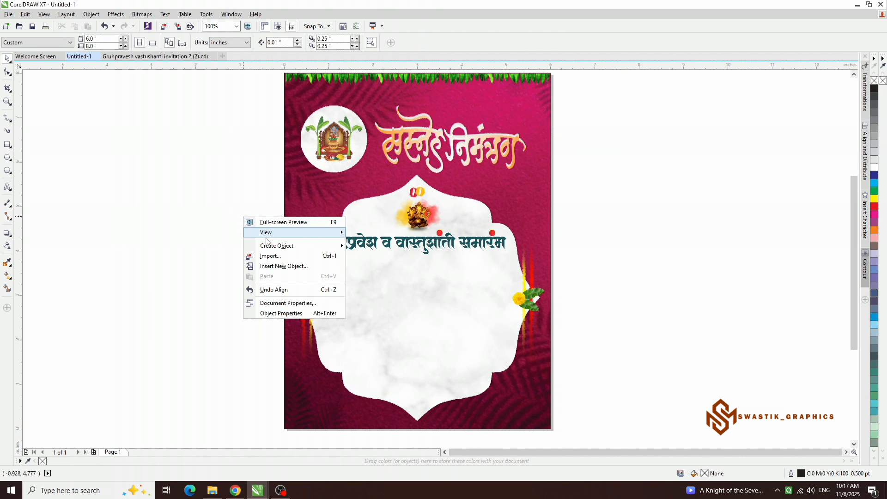
left_click(284, 253)
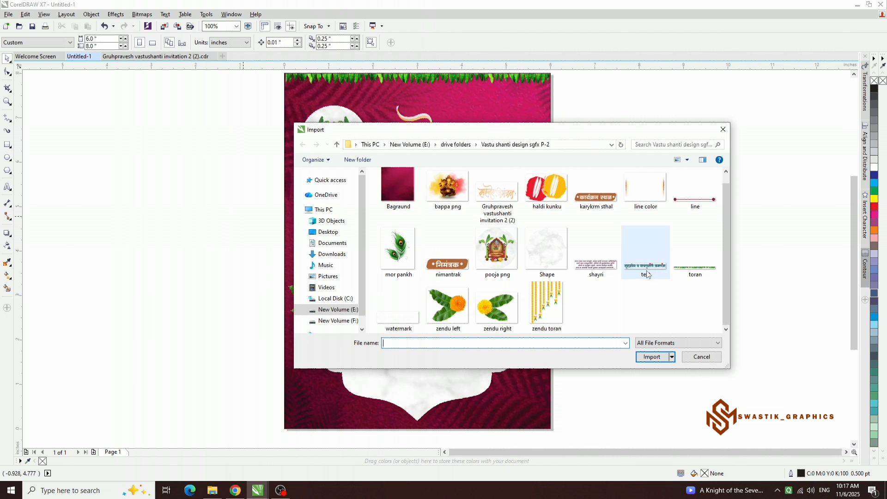
double_click(598, 259)
left_click(381, 244)
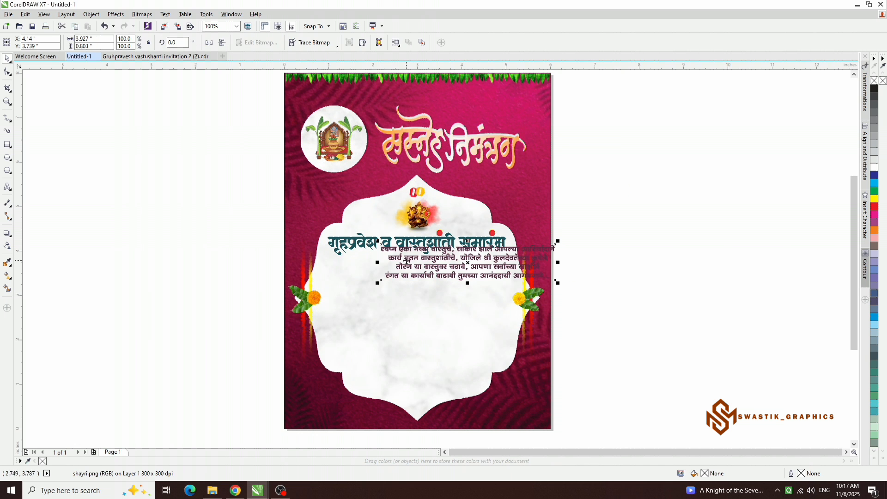
left_click(361, 248, "shift")
key("c")
key("Escape")
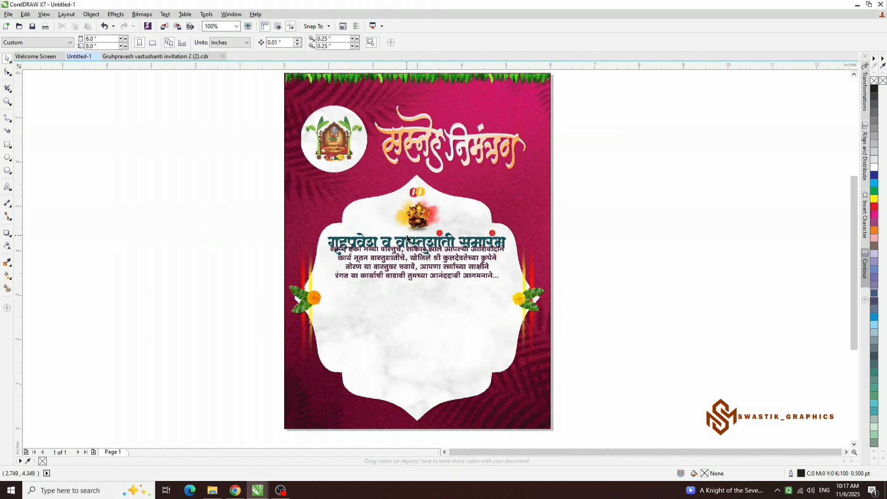
Move the shayri verse down so it sits just below the heading without overlapping.
scroll(415, 254, "up", 1)
left_click_drag(420, 267, 422, 284)
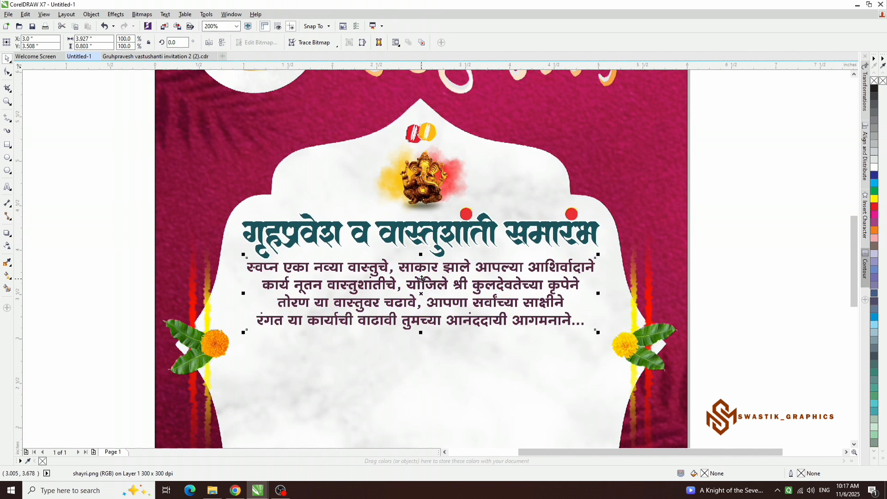
scroll(409, 265, "down", 1)
key("Escape")
Examine the heading and verse up close for spacing and placement within the marble shape.
scroll(417, 271, "up", 1)
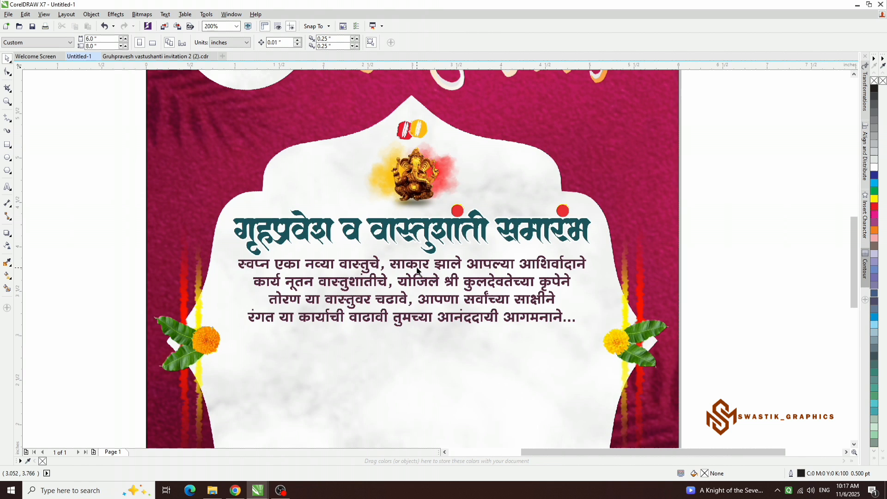
scroll(508, 263, "up", 1)
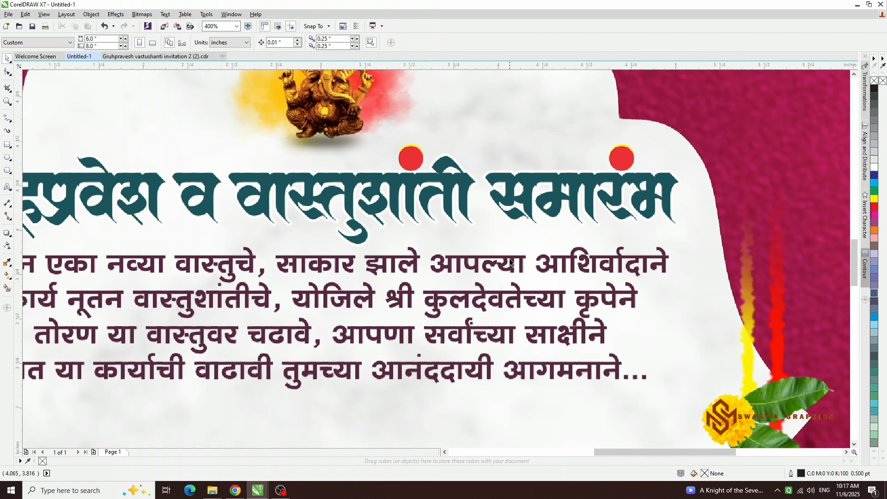
scroll(508, 264, "down", 1)
scroll(656, 217, "up", 1)
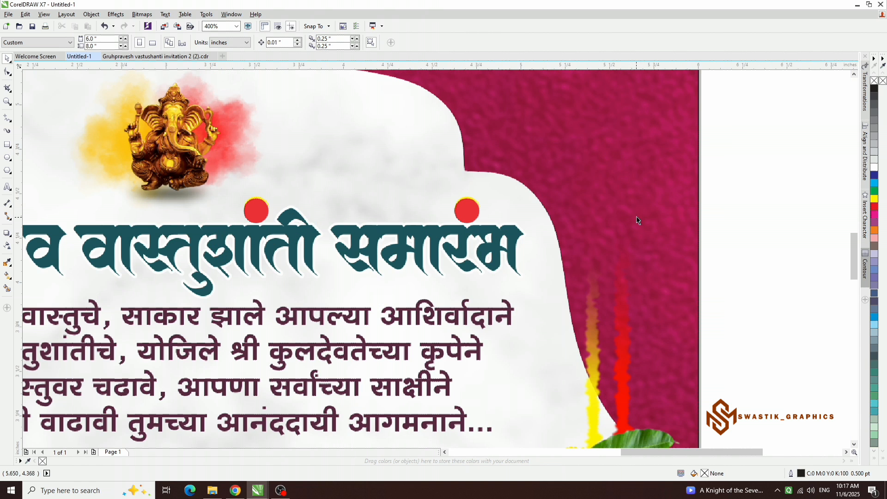
scroll(633, 238, "down", 1)
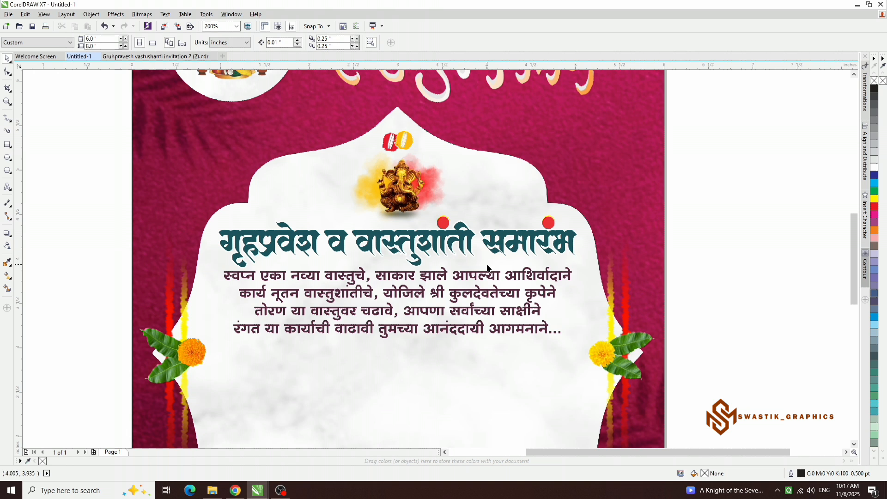
scroll(495, 241, "up", 1)
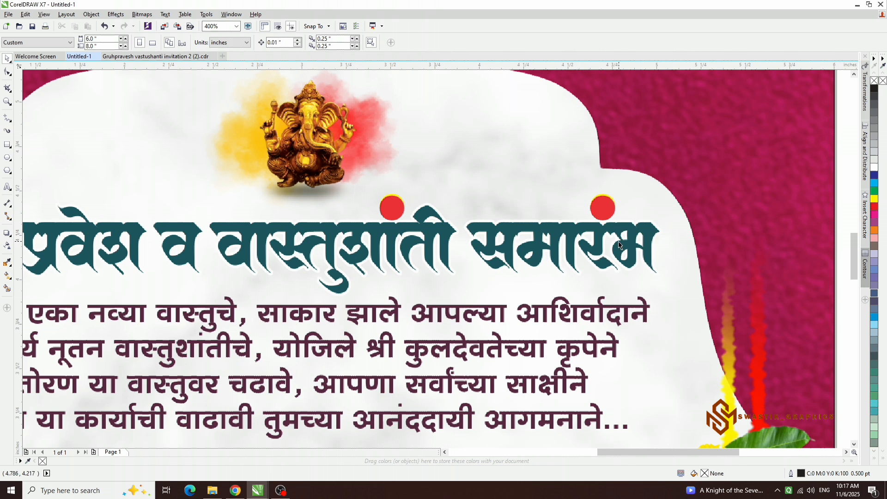
scroll(503, 245, "down", 2)
scroll(505, 273, "up", 1)
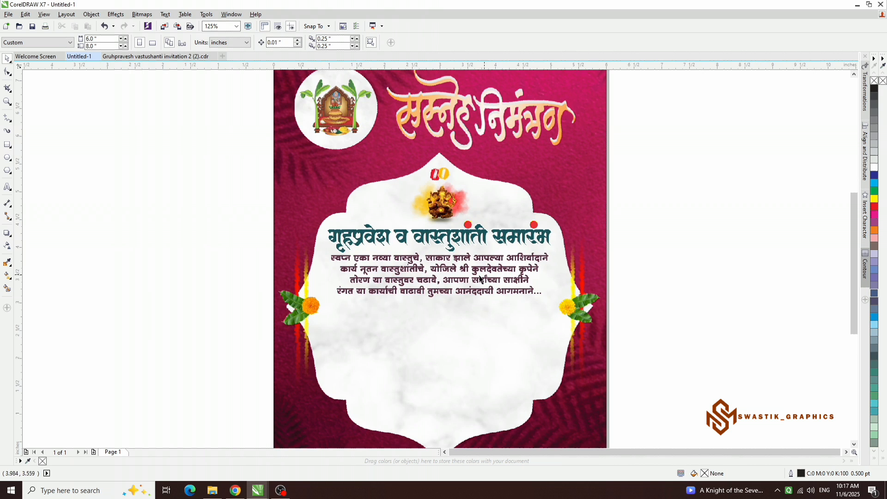
Import the zendu toran garland image and place it at the card's upper left.
right_click(216, 266)
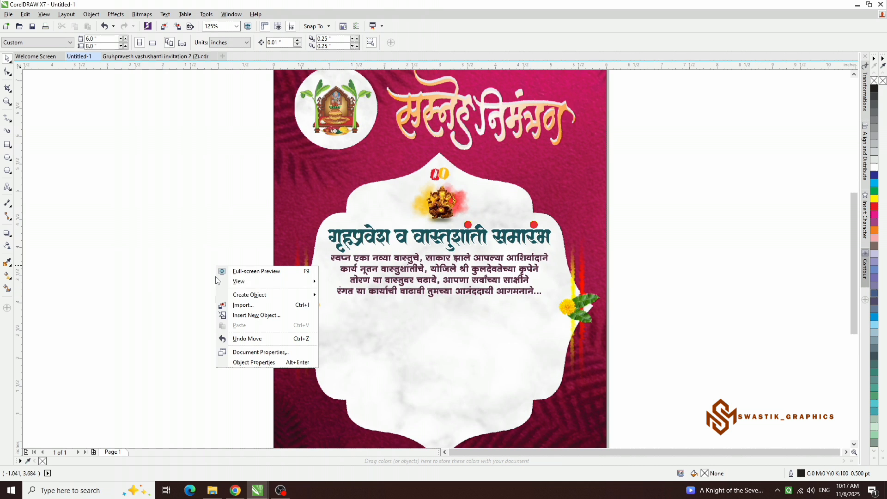
left_click(233, 307)
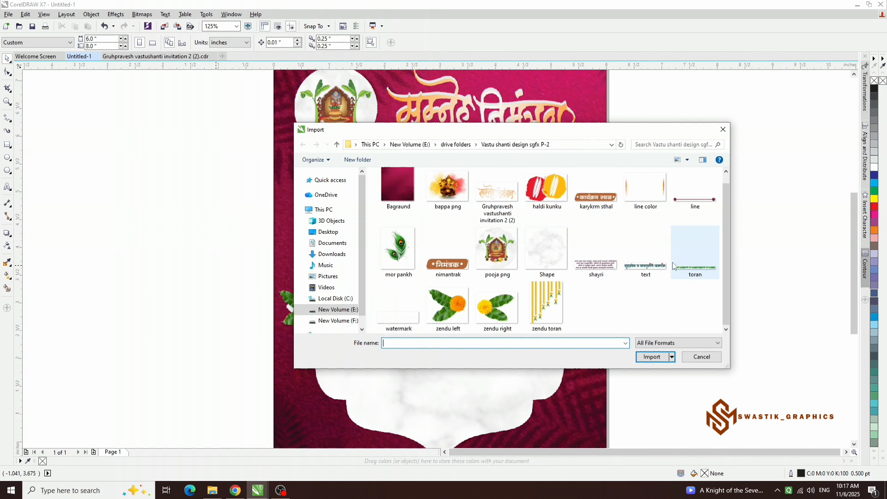
double_click(554, 296)
left_click(317, 148)
left_click(332, 294, "shift")
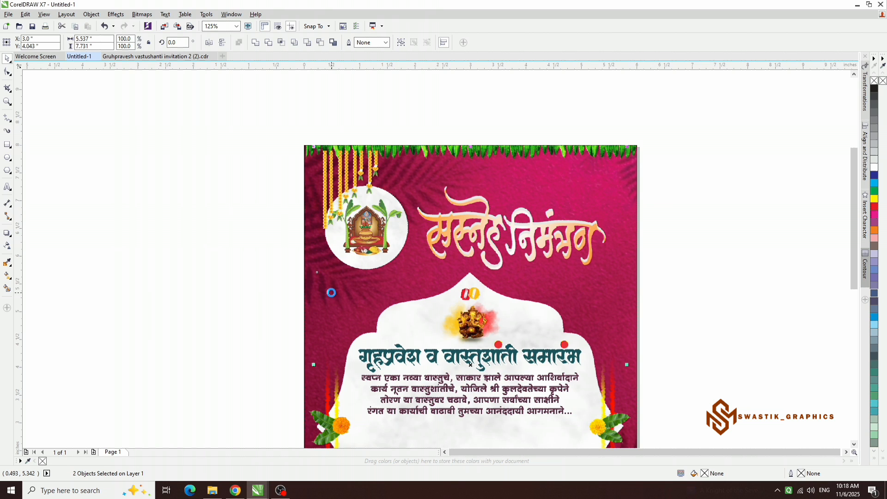
key("e")
left_click(303, 284, "shift")
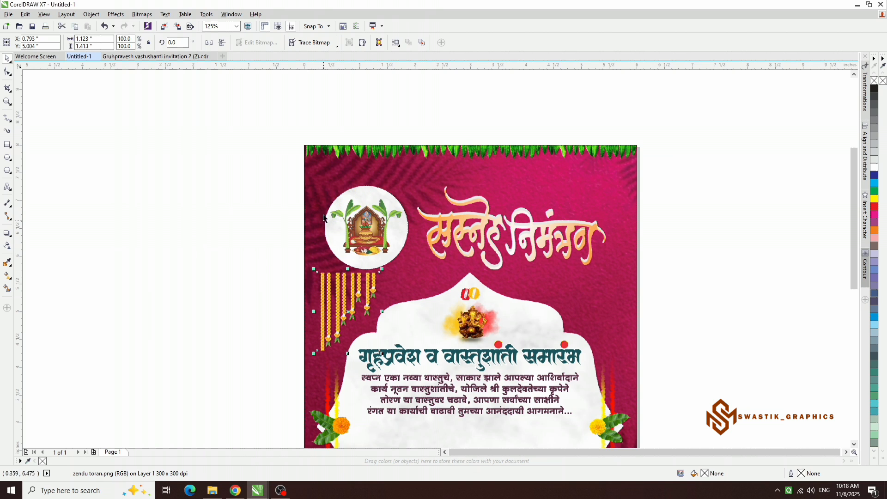
Align the zendu garland with the top and left edges of the card background.
left_click(334, 153, "shift")
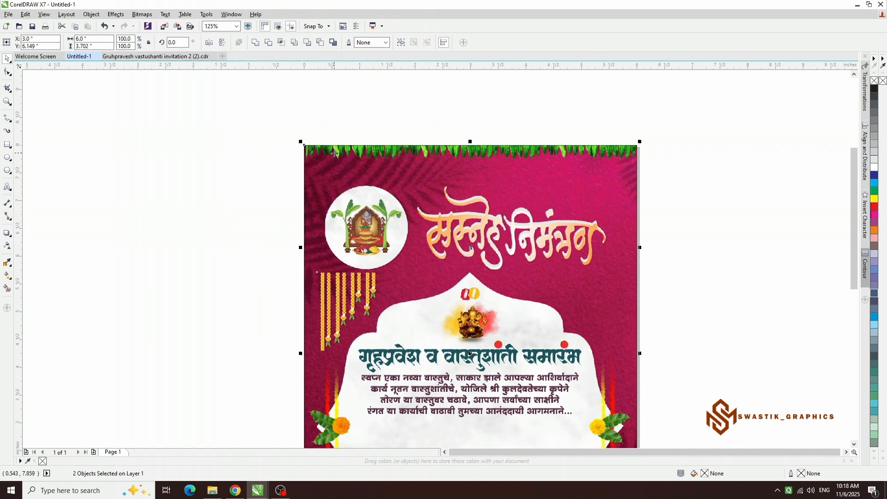
key("t")
left_click(208, 170)
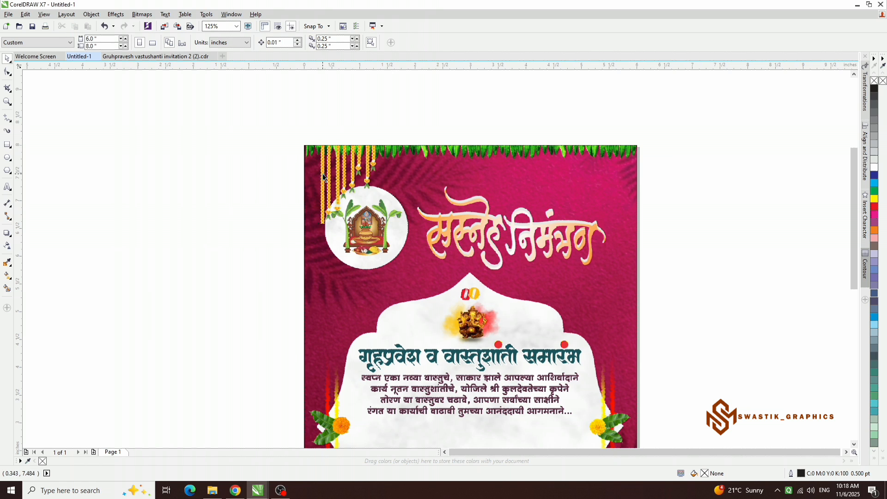
left_click(324, 178)
left_click(394, 171, "shift")
key("l")
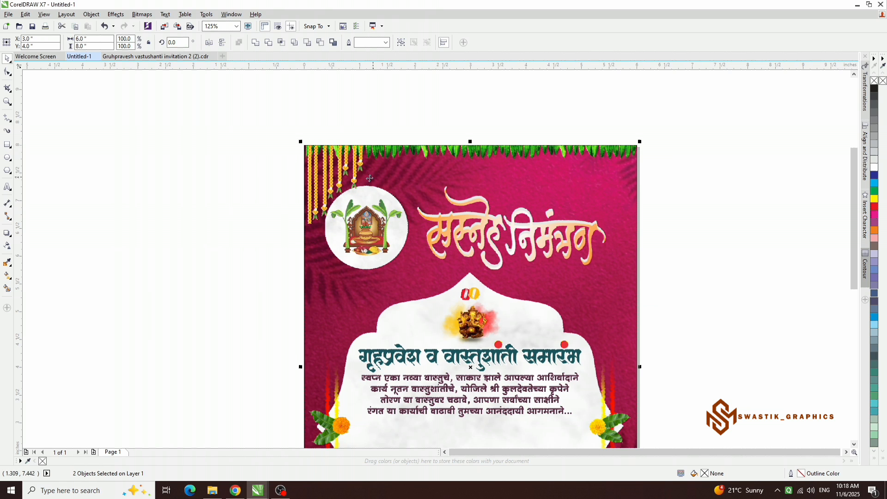
left_click(247, 173)
left_click(315, 182)
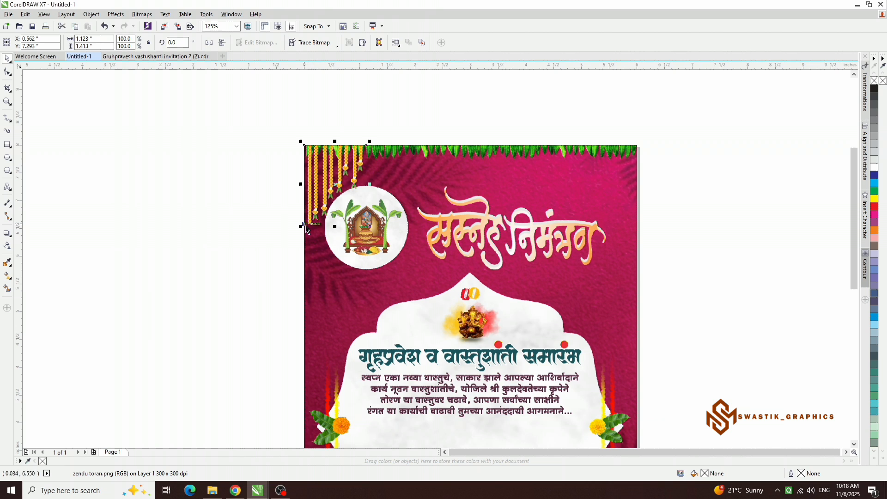
left_click_drag(301, 226, 434, 214)
key("ctrl+z")
left_click(269, 175)
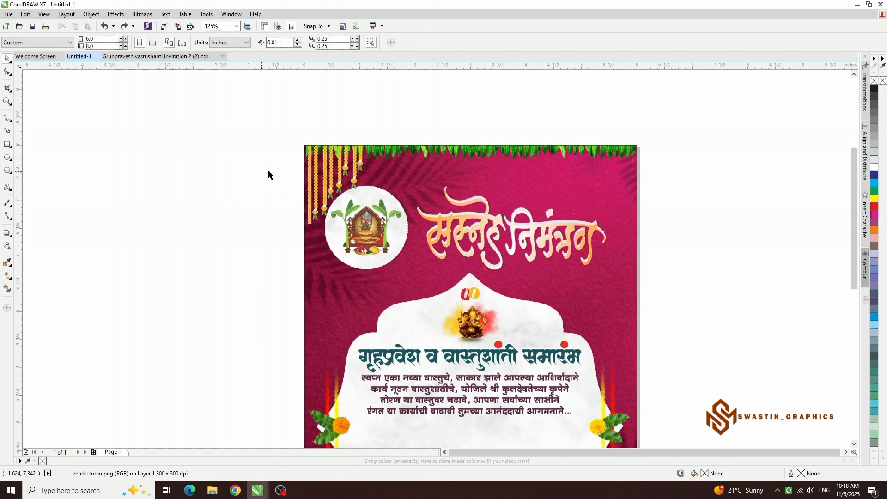
Add a horizontally mirrored copy of the zendu garland and align it with the background's right edge.
left_click(325, 178)
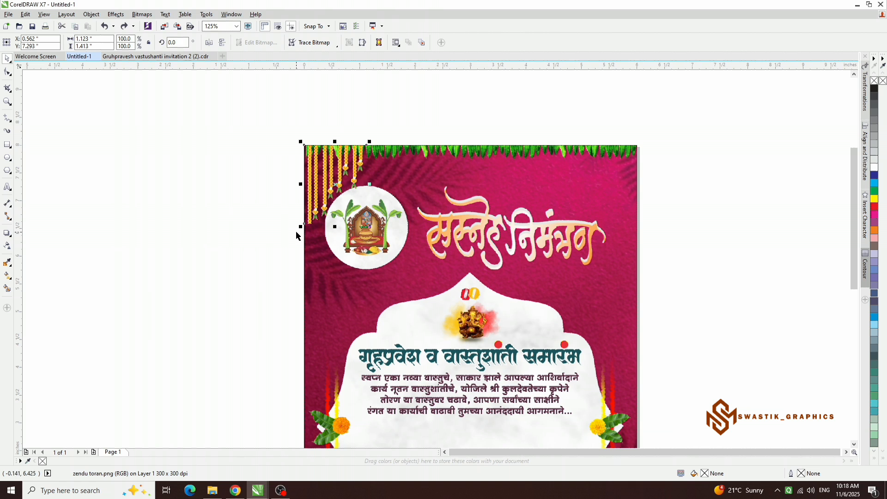
left_click(209, 43)
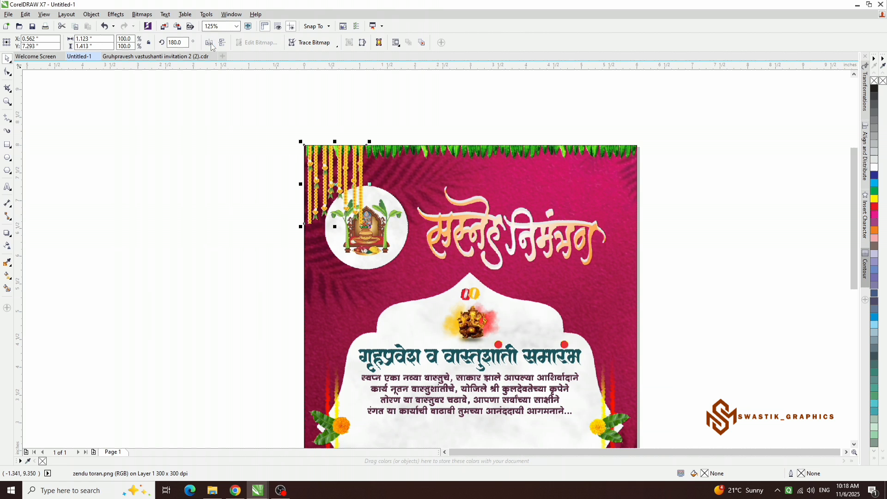
left_click_drag(358, 178, 485, 178)
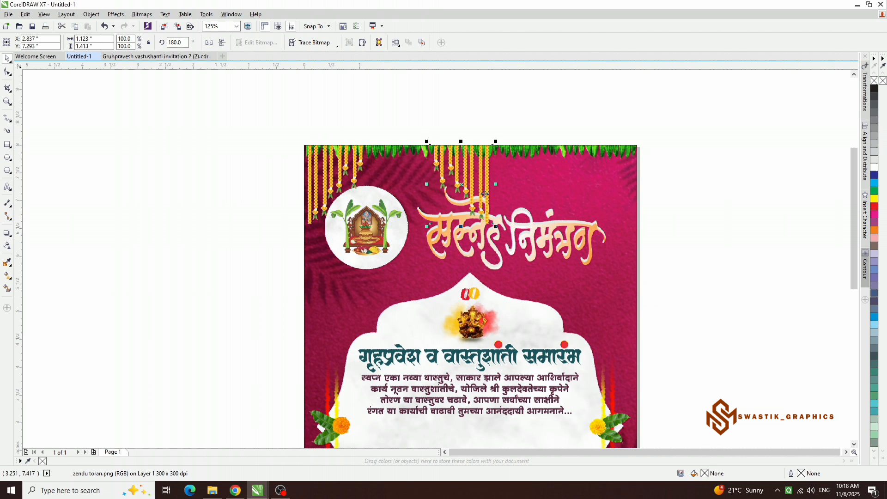
left_click(620, 174, "shift")
key("r")
left_click(651, 194)
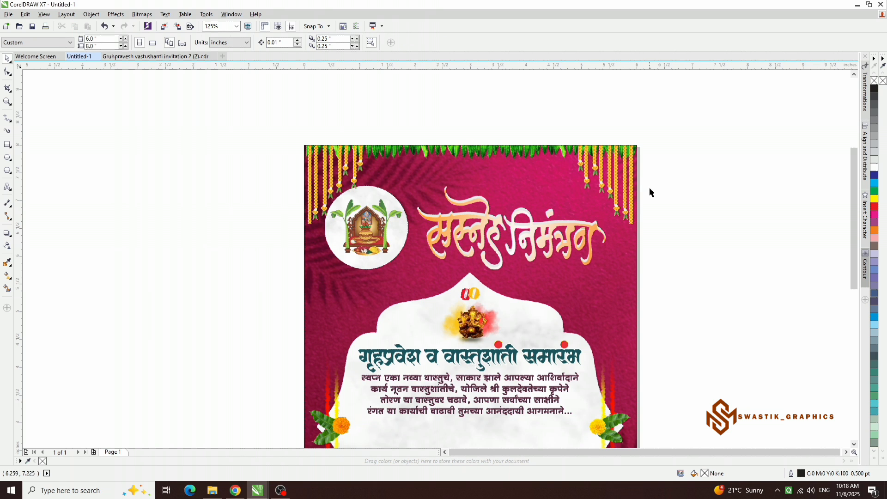
Place both zendu garlands behind the green leaf toran and check the overlap up close.
left_click(359, 173)
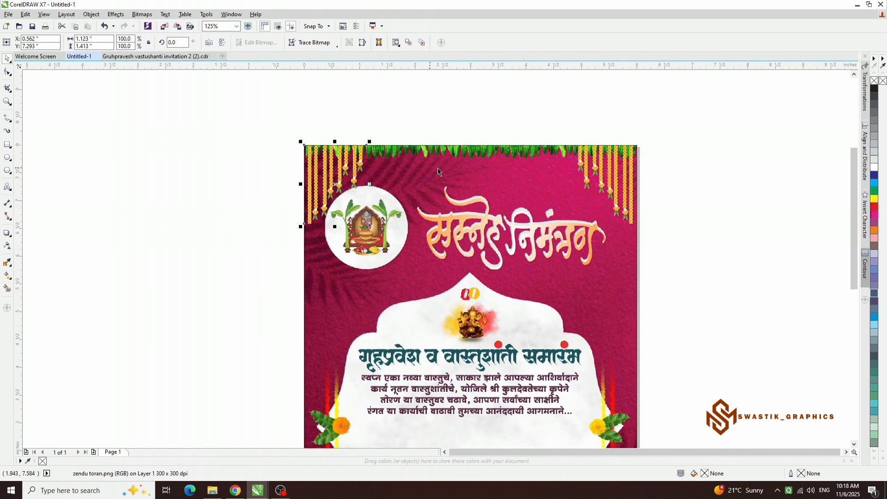
left_click(587, 173, "shift")
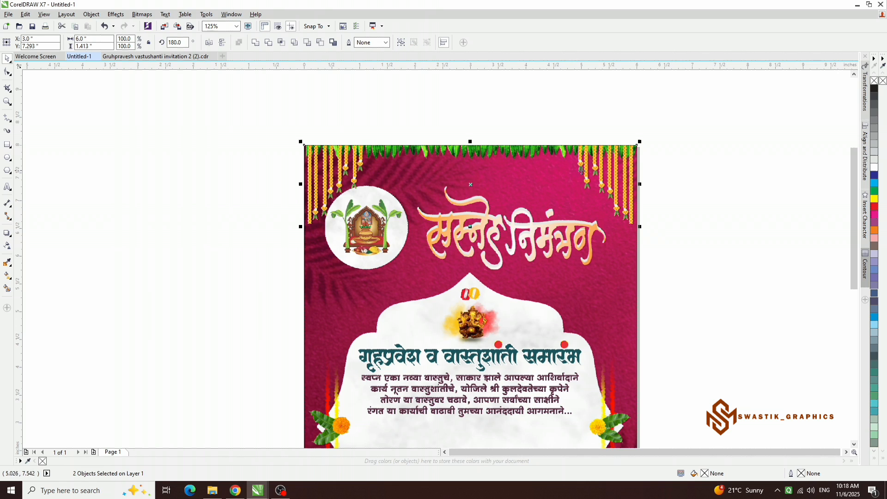
left_click(416, 189)
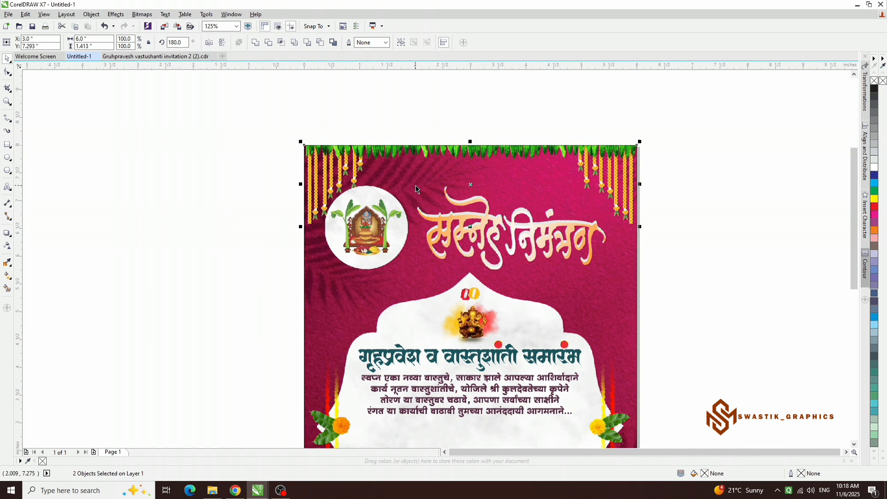
left_click(217, 221)
scroll(346, 173, "up", 2)
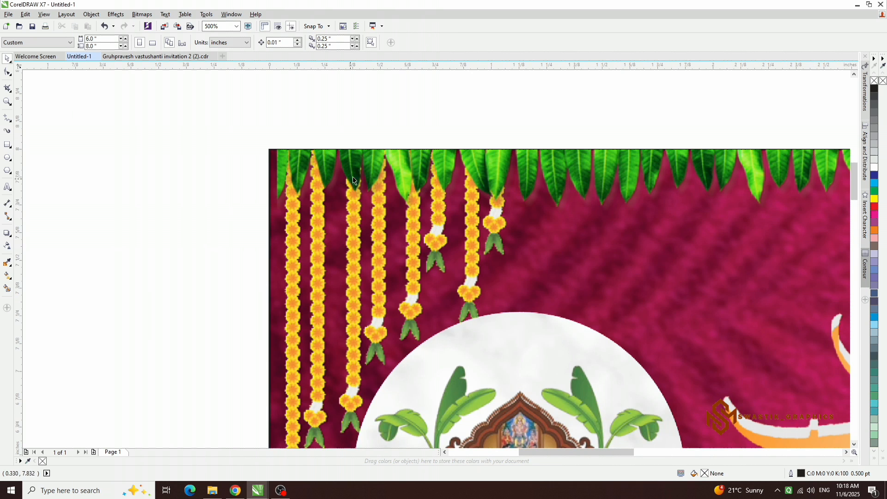
scroll(315, 201, "down", 3)
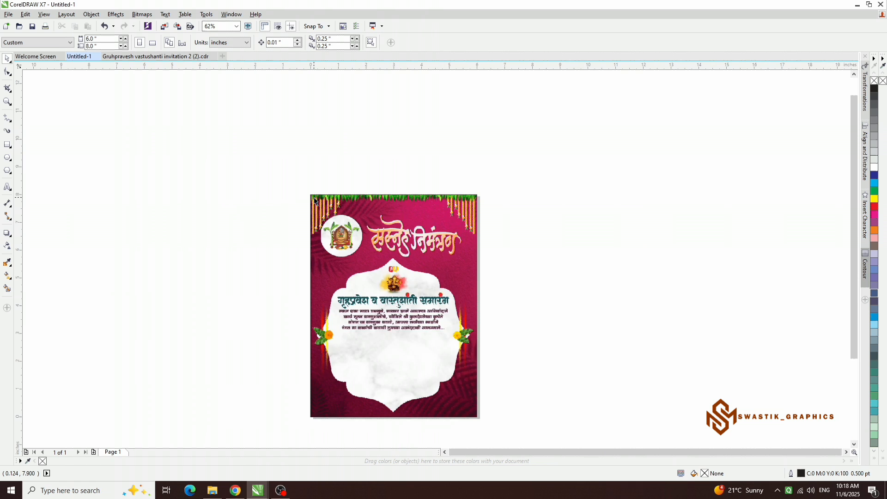
scroll(330, 214, "up", 2)
scroll(333, 223, "down", 2)
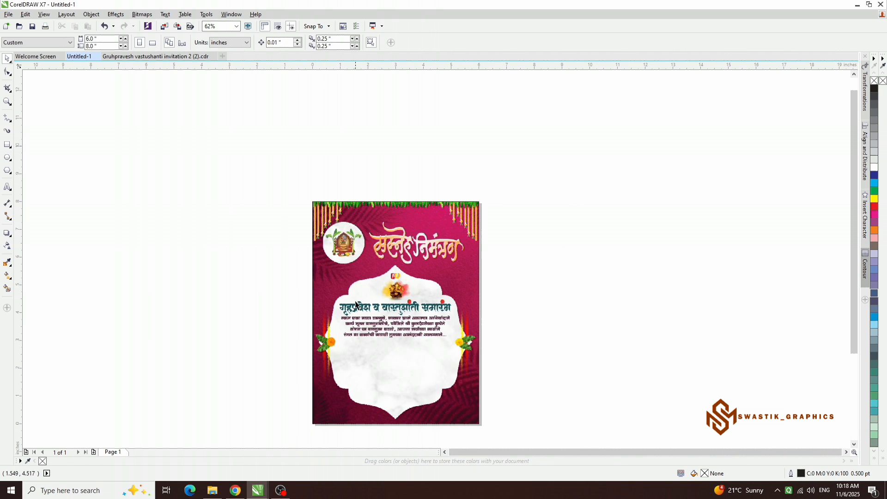
Import the mor pankh image into the lower part of the marble shape and scale it to about 74%.
scroll(388, 425, "up", 1)
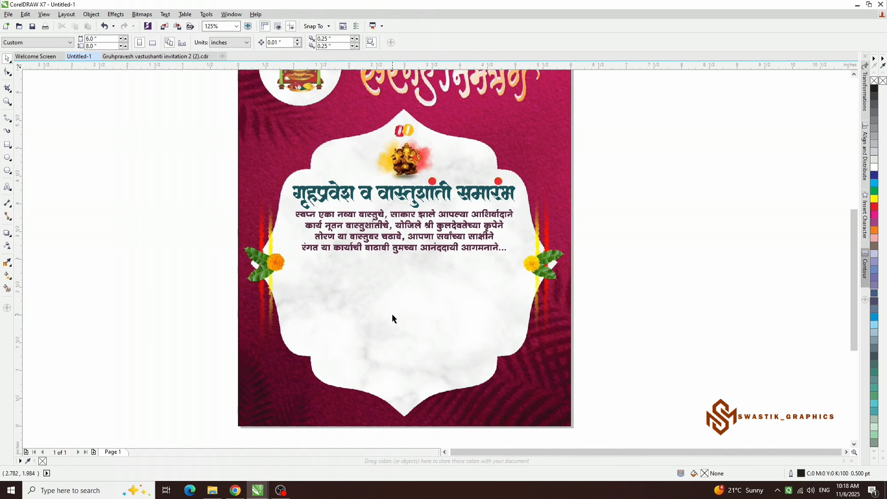
scroll(394, 319, "down", 1)
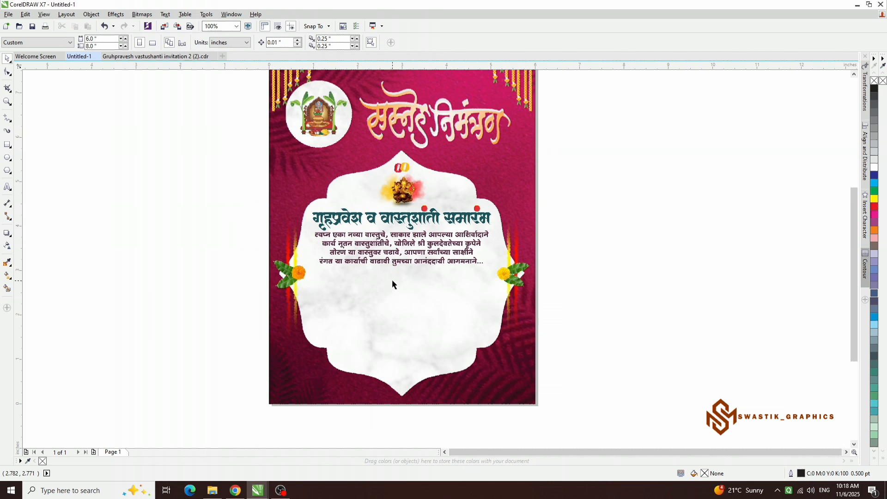
key("ctrl+i")
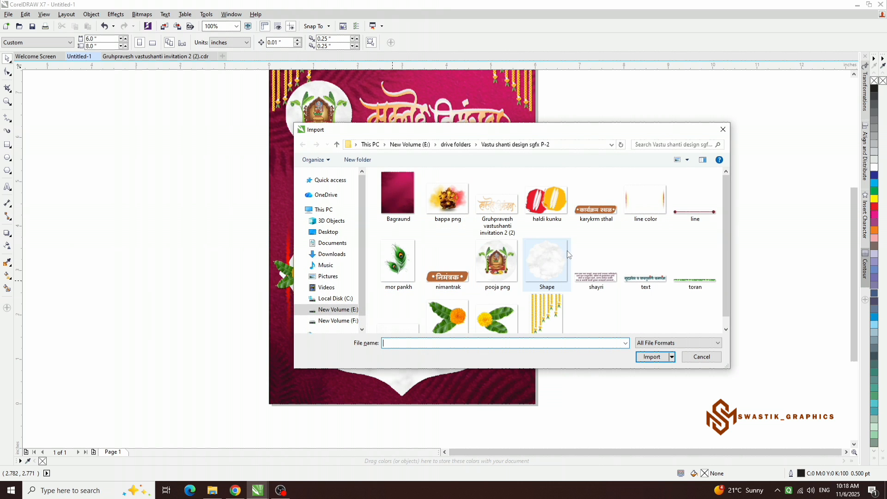
double_click(398, 268)
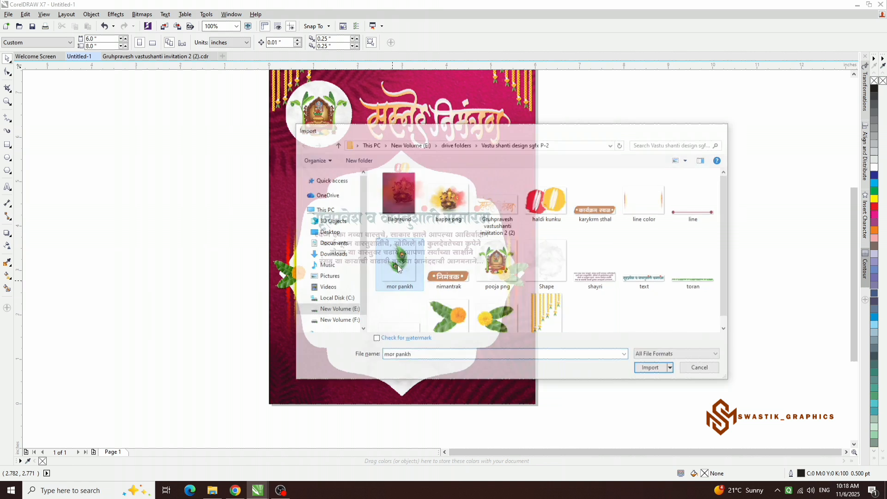
left_click(382, 342)
scroll(407, 378, "up", 2)
left_click_drag(423, 408, 413, 331)
left_click_drag(469, 379, 441, 354)
Centre the peacock feathers horizontally on the marble shape and move them down towards its lower tip.
left_click(410, 381, "shift")
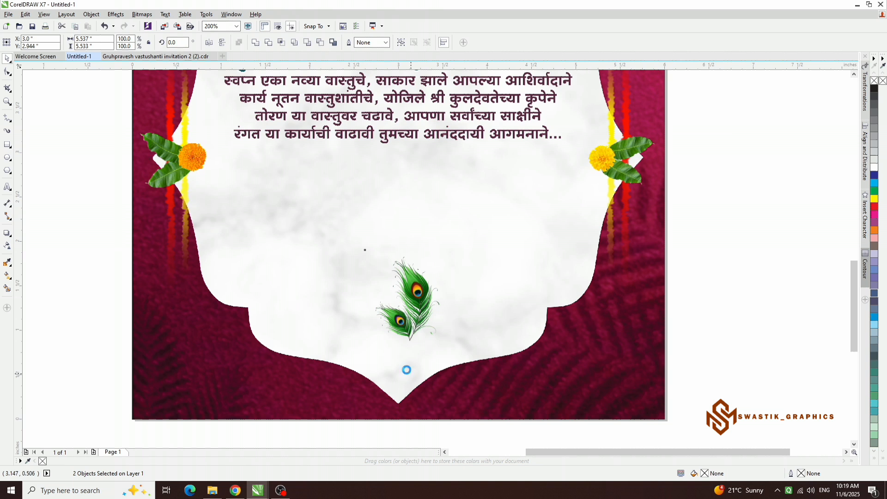
key("c")
left_click(121, 292)
left_click_drag(411, 292, 411, 342)
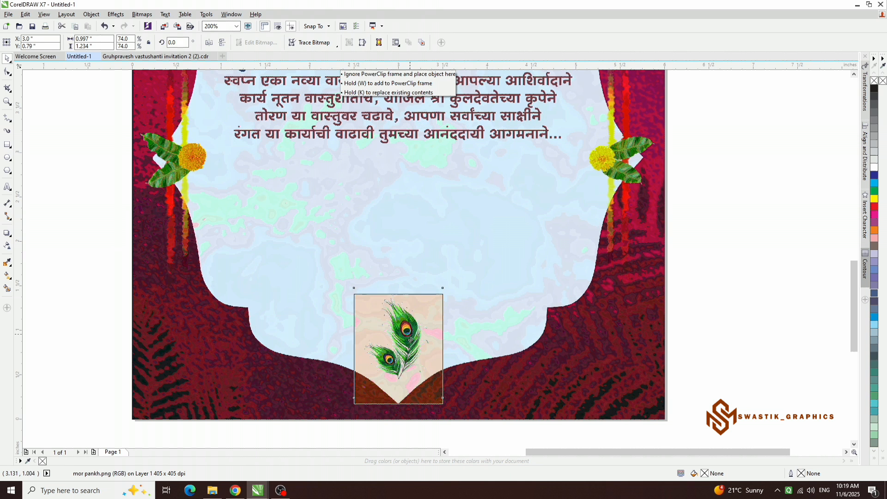
Enlarge the peacock feathers to about 77% and recentre them horizontally on the marble shape.
left_click_drag(442, 300, 448, 293)
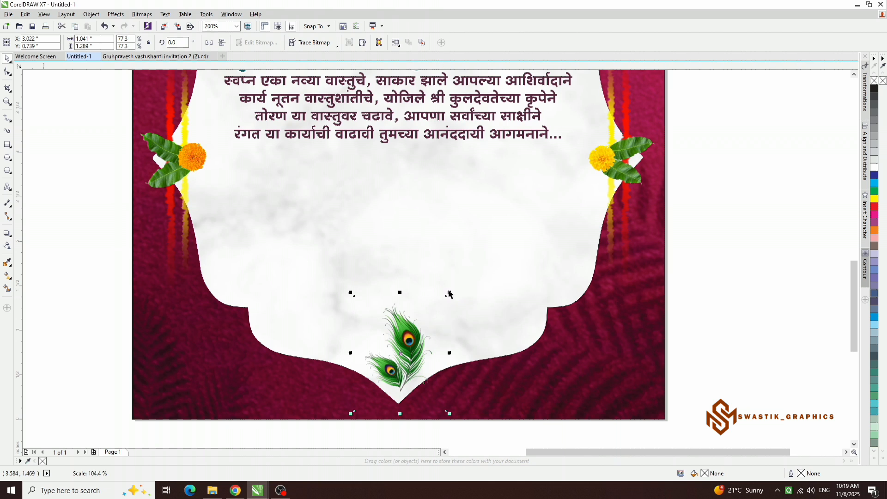
left_click(481, 323)
left_click(479, 325, "shift")
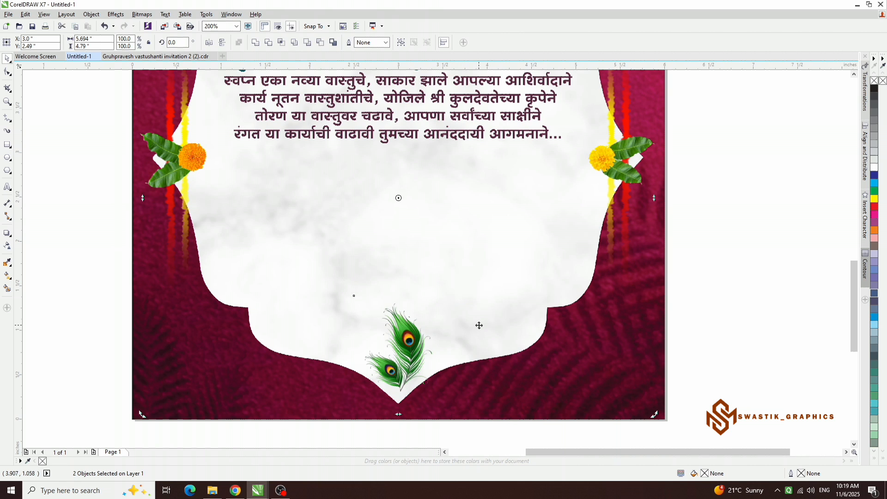
scroll(441, 334, "down", 1)
left_click(624, 330)
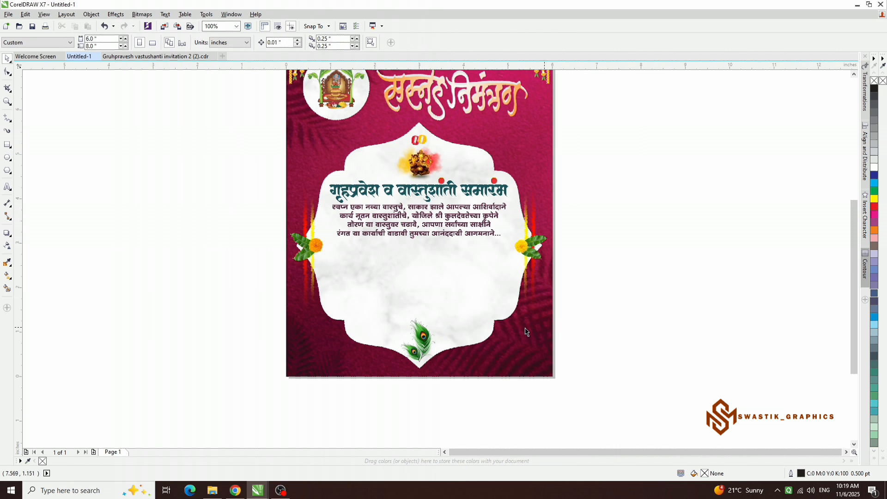
left_click(430, 342)
left_click(578, 322)
Import the nimantrak label and place it in the lower left area of the marble shape, well below the verse.
right_click(215, 217)
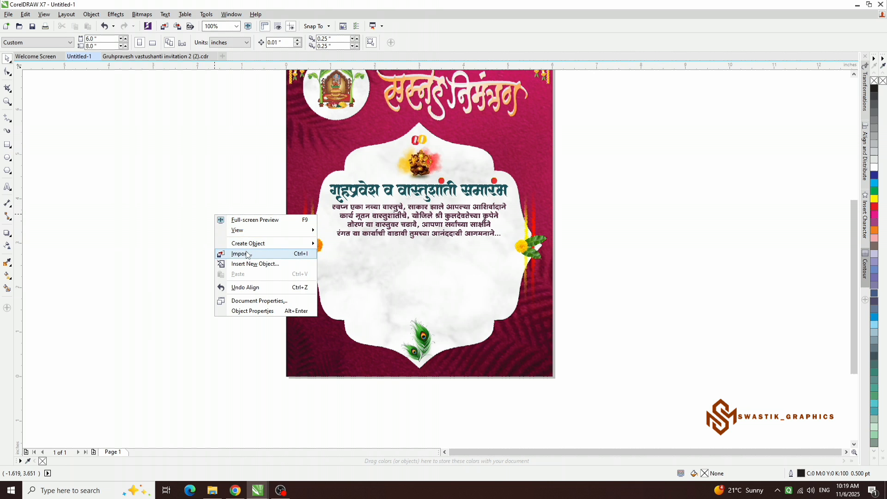
left_click(240, 253)
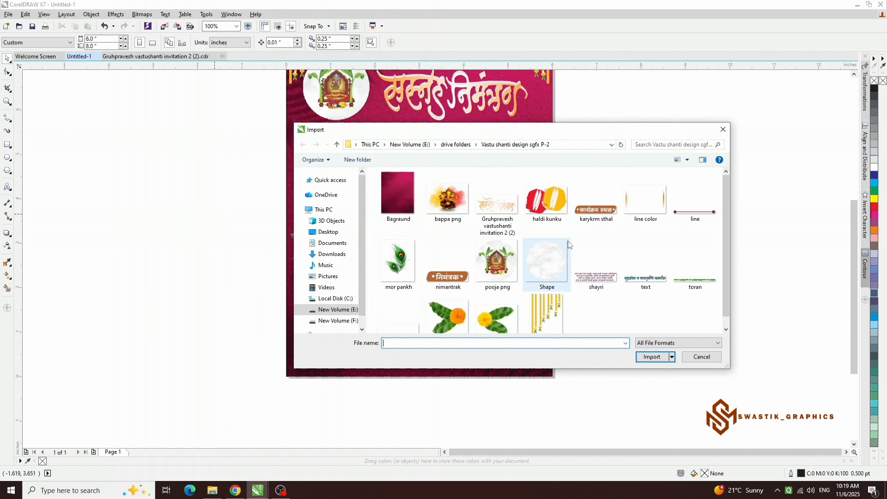
left_click(446, 271)
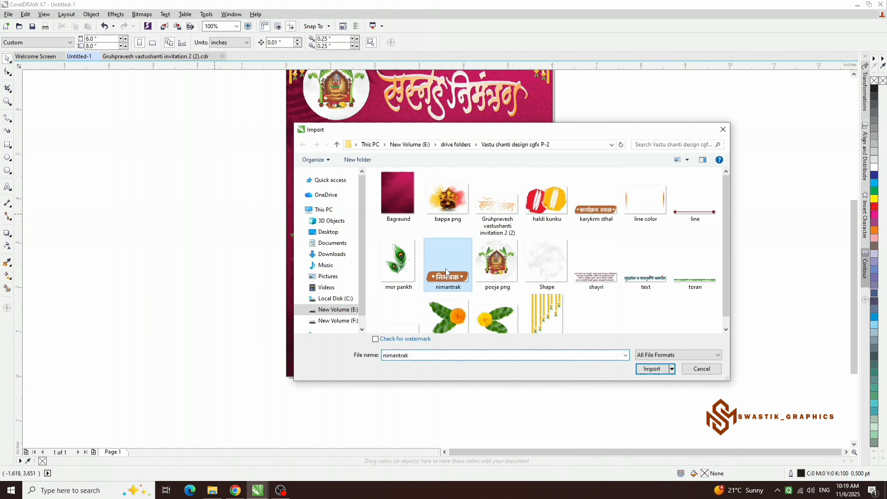
double_click(446, 271)
left_click(336, 254)
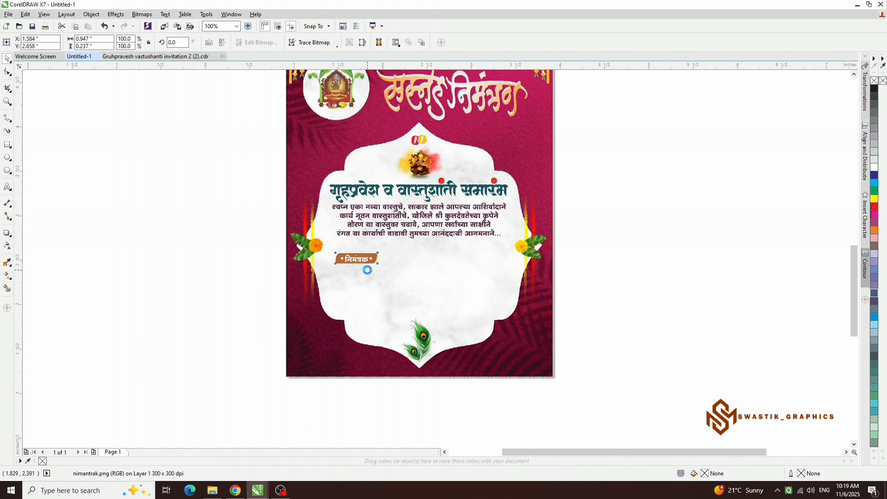
scroll(367, 270, "up", 2)
left_click_drag(350, 249, 351, 323)
scroll(351, 323, "down", 2)
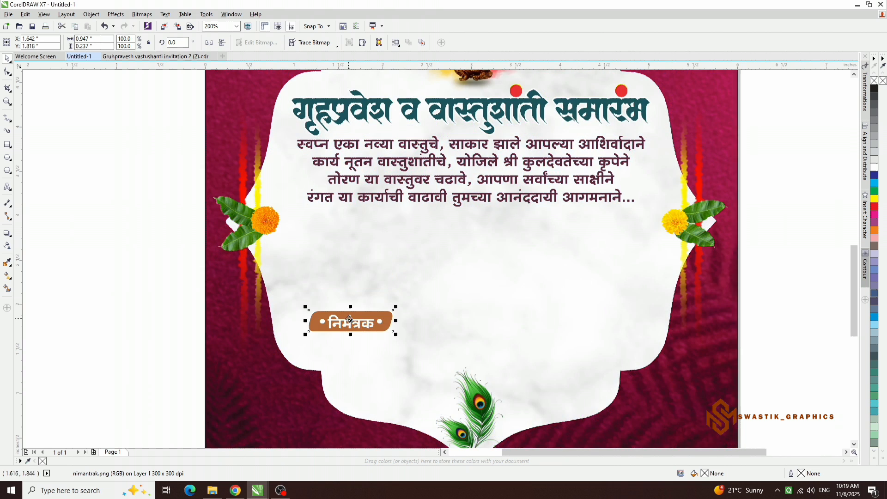
left_click(252, 281)
Import the karykrm sthal label and place it in the right half of the marble shape, below the verse.
right_click(230, 241)
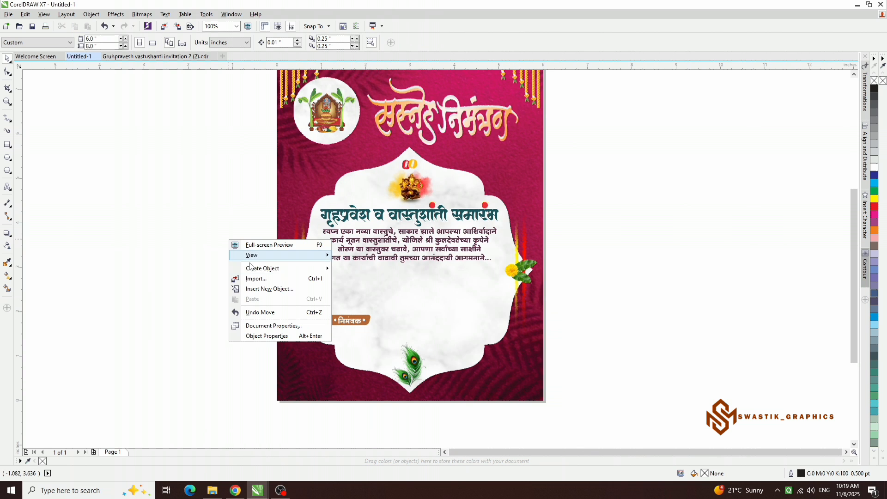
left_click(256, 278)
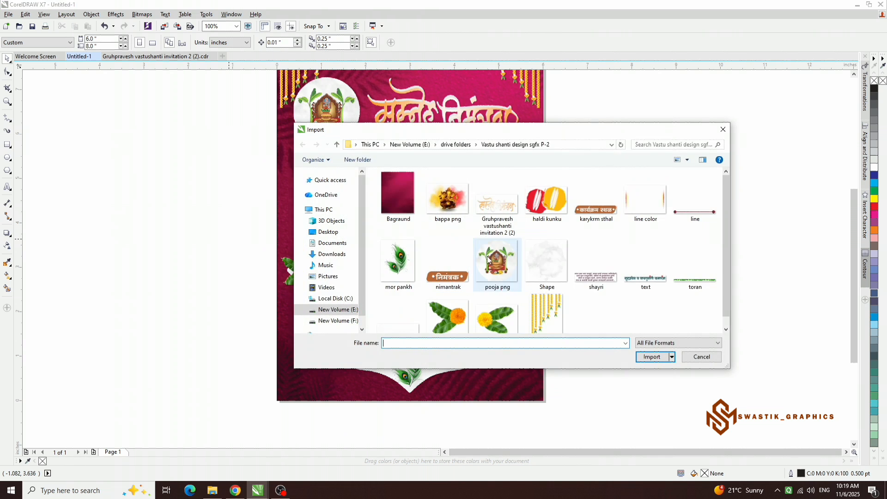
double_click(600, 218)
left_click(426, 283)
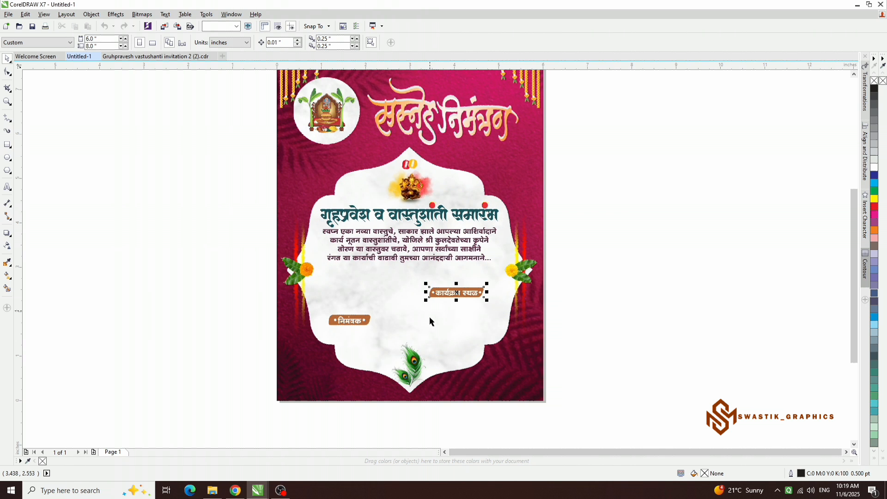
Align the venue label level with the nimantrak label and shift it slightly to the right.
left_click(358, 322, "shift")
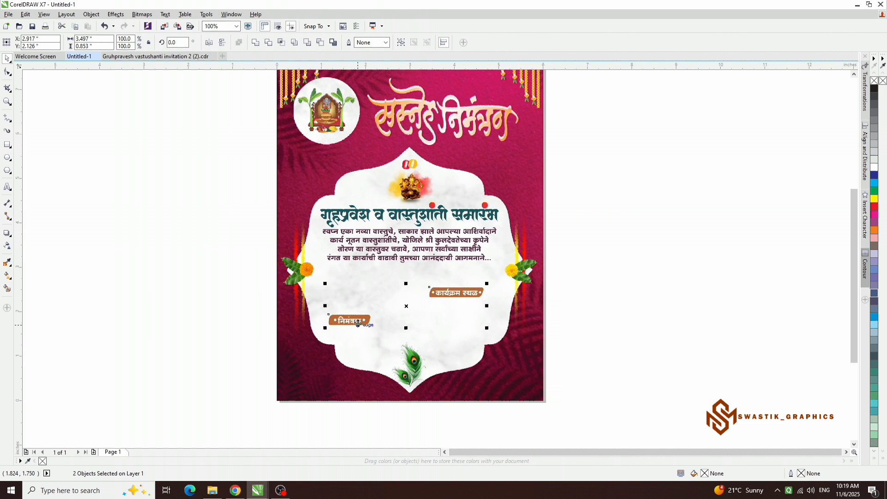
key("e")
key("Escape")
scroll(437, 328, "up", 1)
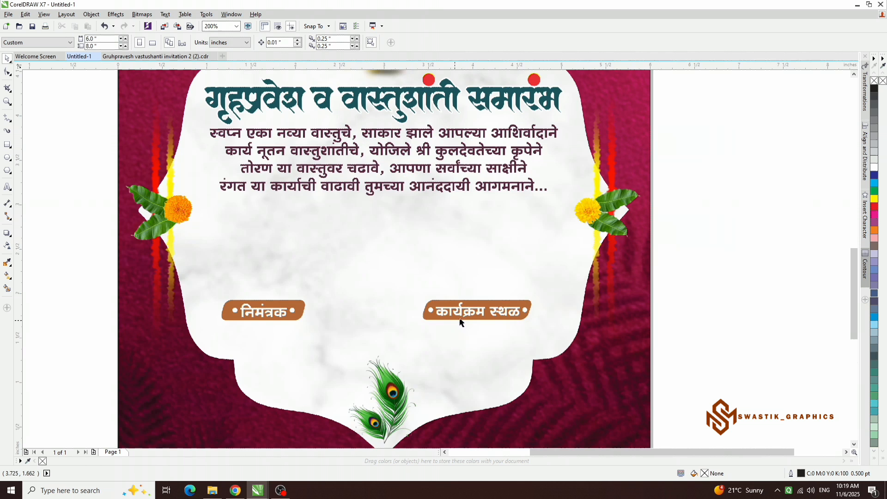
left_click_drag(468, 316, 475, 317)
left_click(294, 310, "shift")
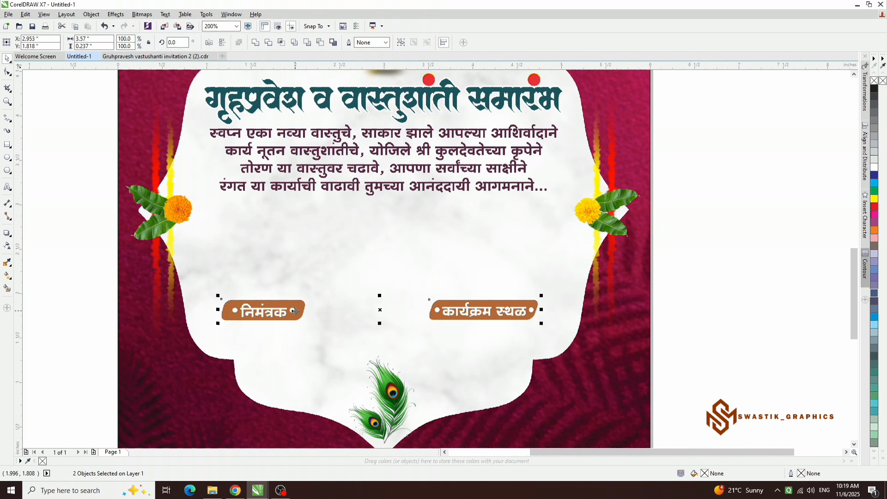
key("Escape")
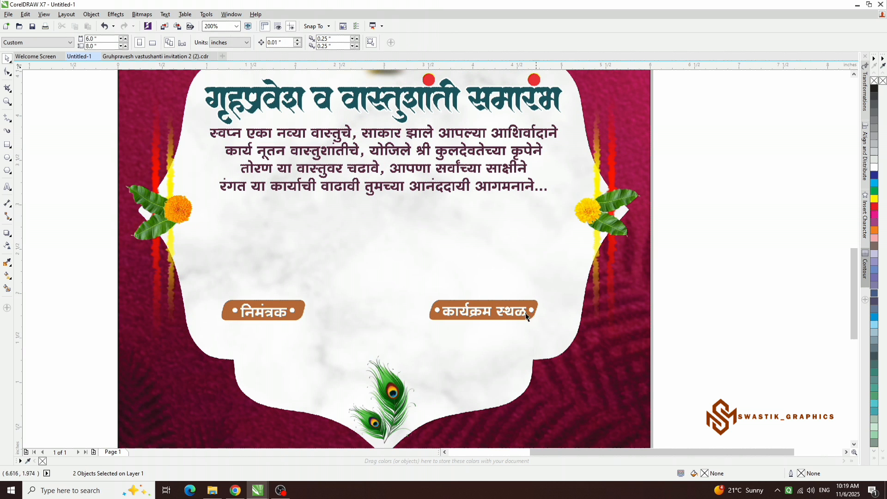
scroll(444, 329, "down", 1)
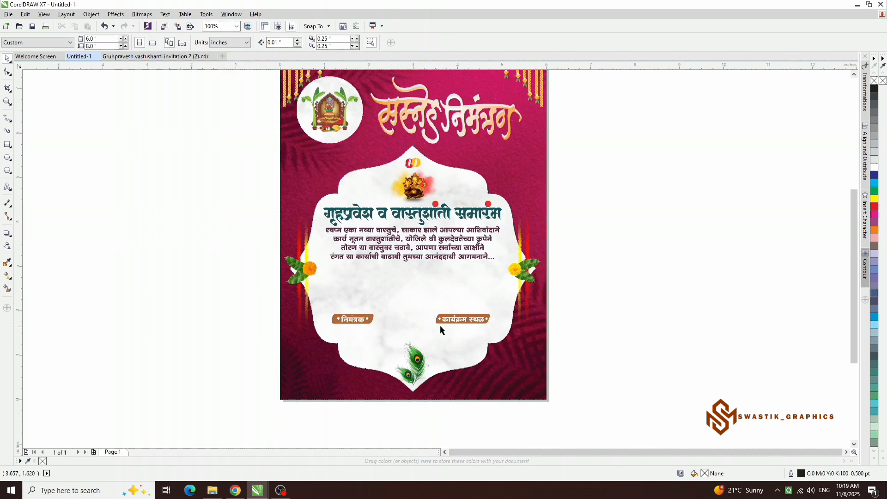
right_click(203, 254)
left_click(241, 286)
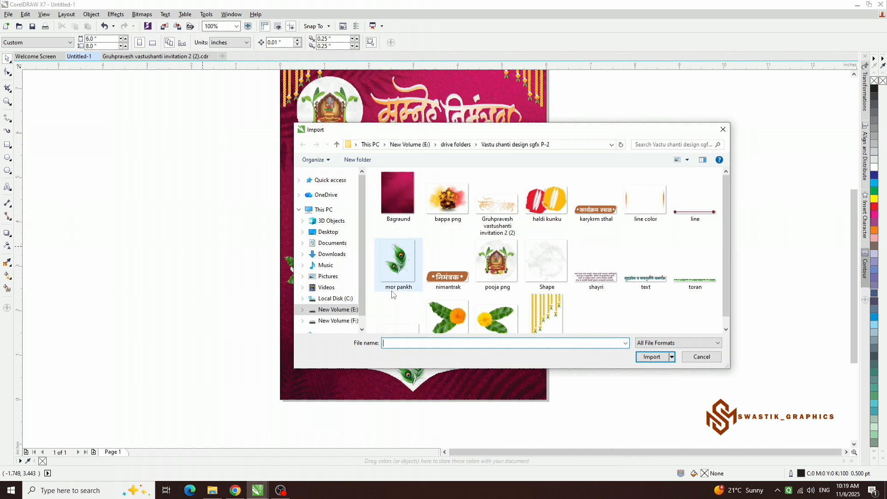
scroll(497, 278, "down", 1)
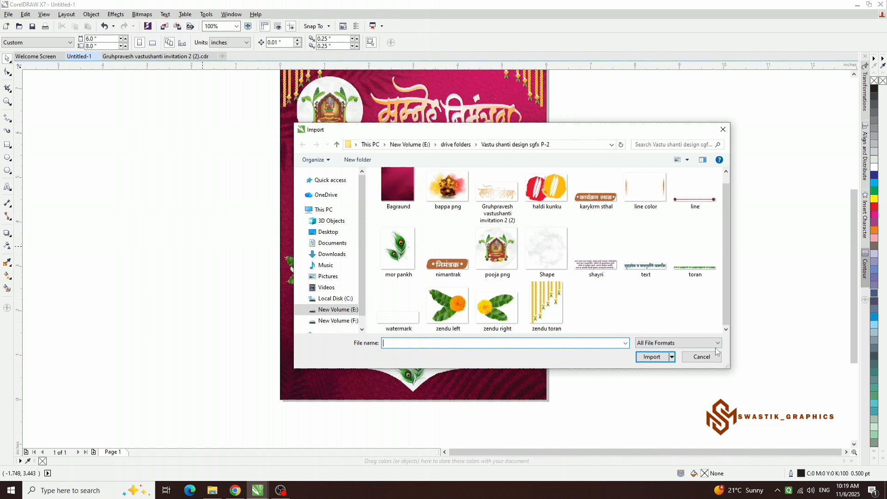
left_click(702, 357)
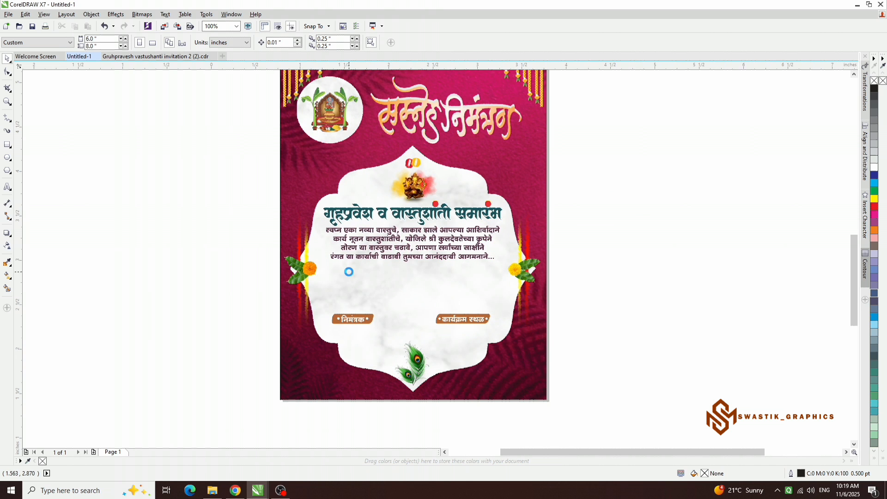
Switch to the Gruhpravesh vastushanti invitation 2 (2).cdr document and select the date and time line below the verse.
scroll(348, 269, "up", 2)
left_click_drag(189, 249, 667, 311)
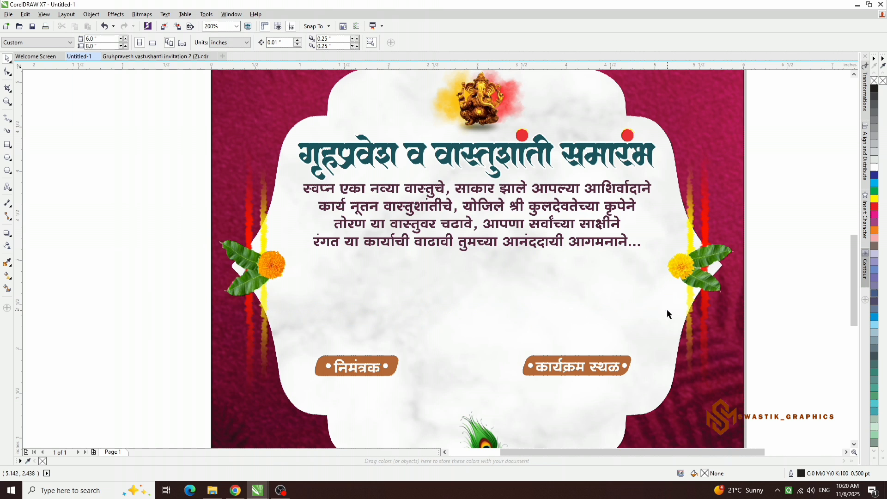
scroll(467, 261, "down", 1)
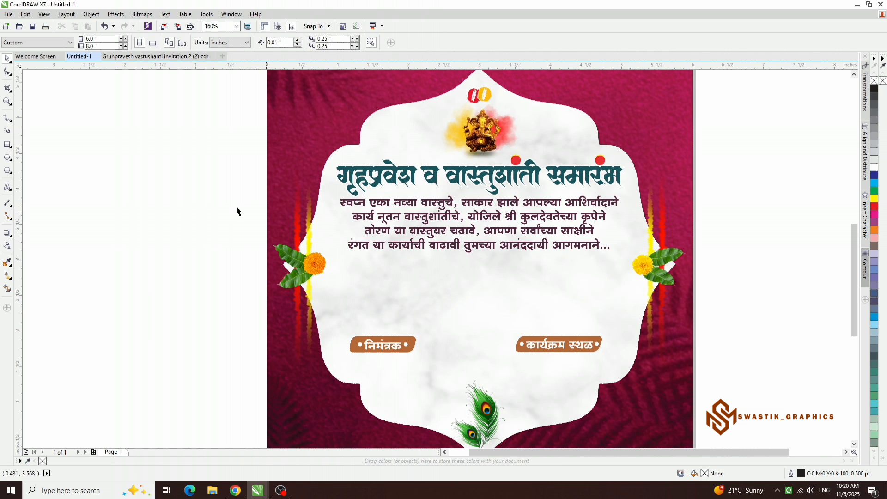
left_click(146, 57)
left_click(441, 301)
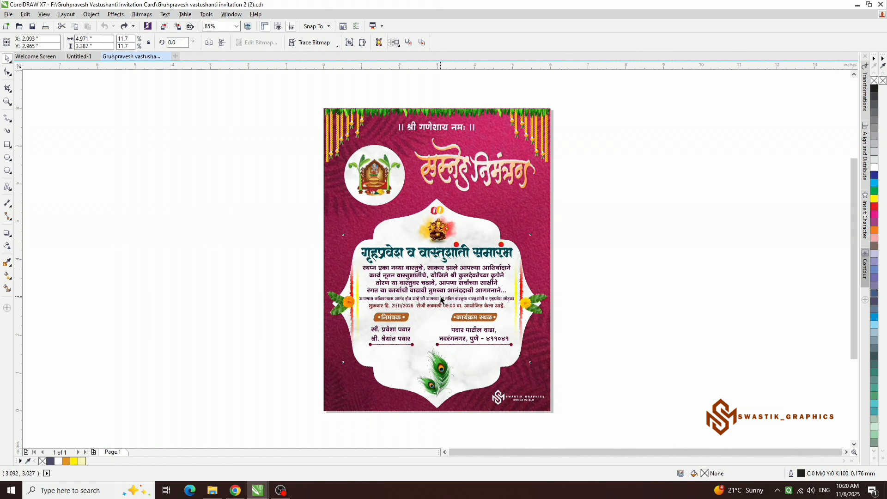
left_click(433, 303)
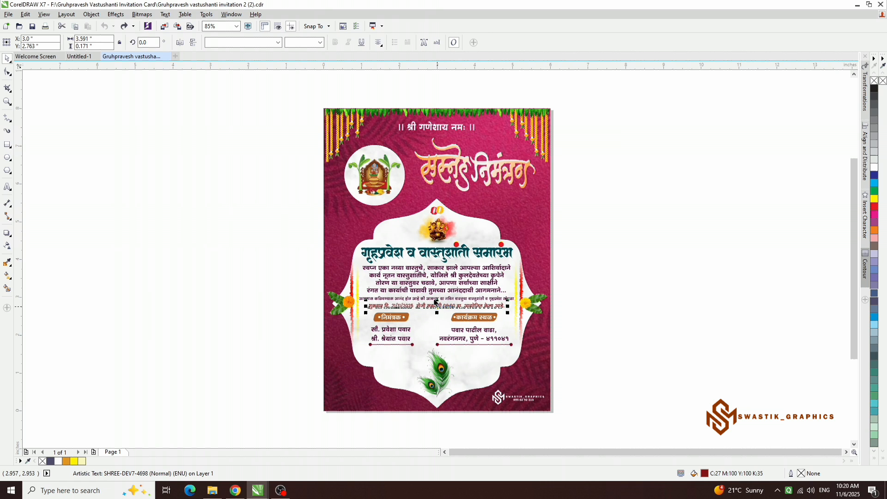
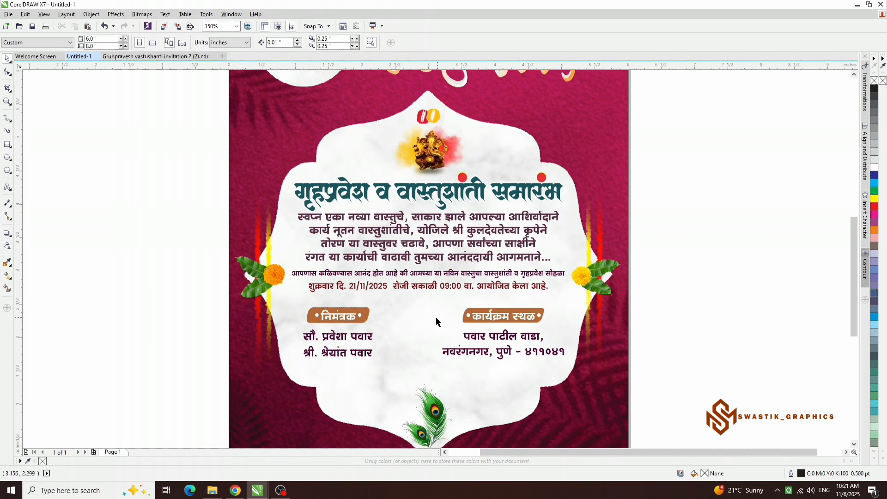
Import the line image, move it below the hosts' names and centre it horizontally on them.
right_click(154, 196)
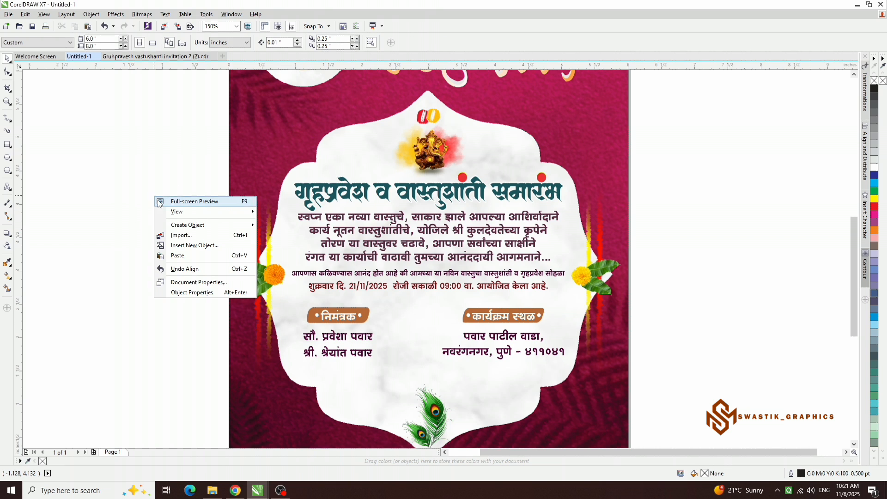
left_click(181, 236)
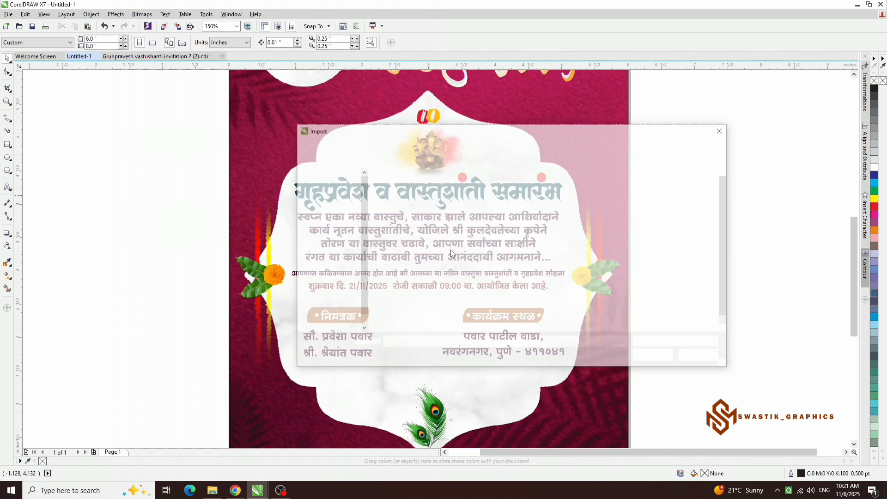
double_click(691, 220)
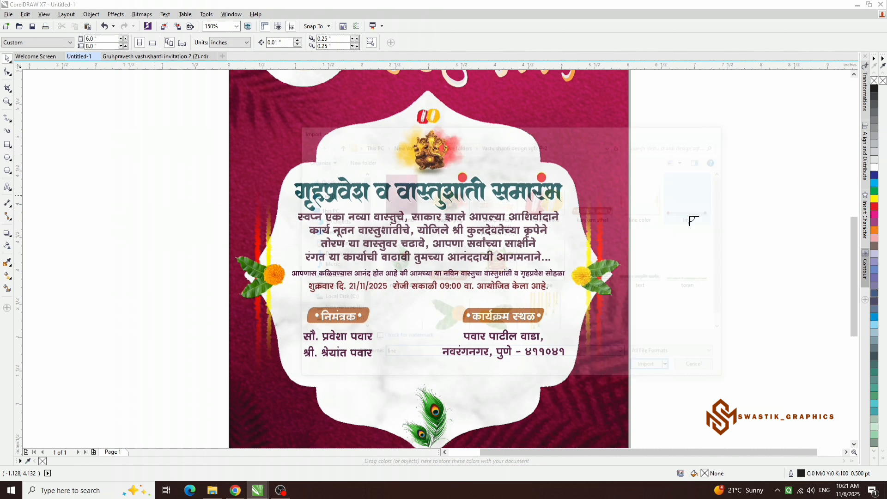
left_click(298, 237)
left_click_drag(337, 240, 344, 374)
left_click(337, 354, "shift")
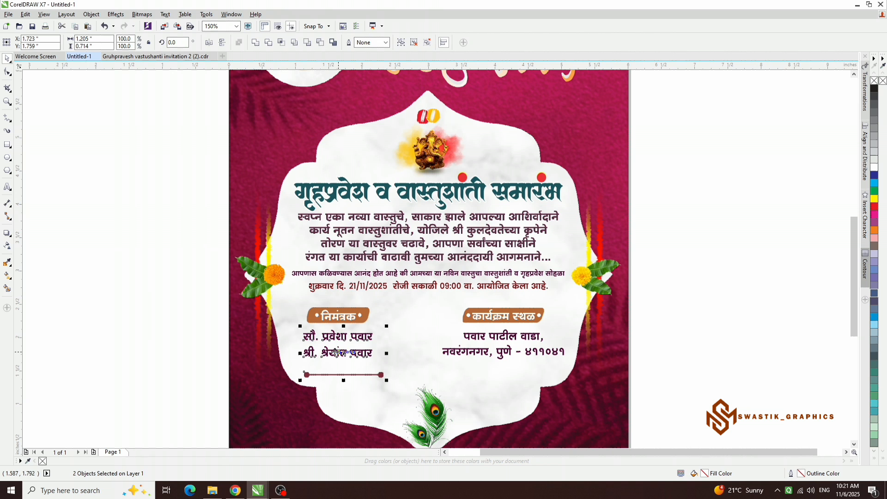
key("c")
left_click(173, 336)
Duplicate the decorative line below the venue address and widen the copy to about 1.326 inches (110.5%).
scroll(313, 364, "up", 1)
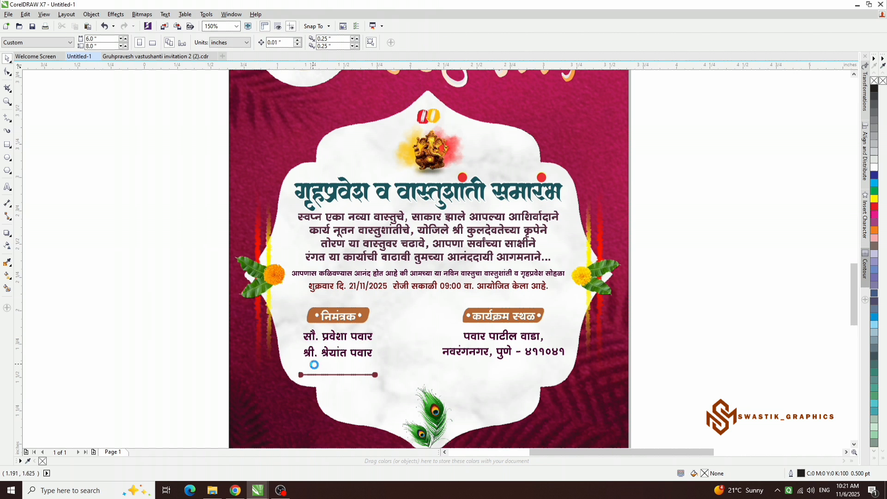
left_click_drag(348, 385, 552, 348)
scroll(302, 336, "down", 1)
key("ctrl+z")
scroll(551, 349, "up", 2)
scroll(545, 354, "up", 2)
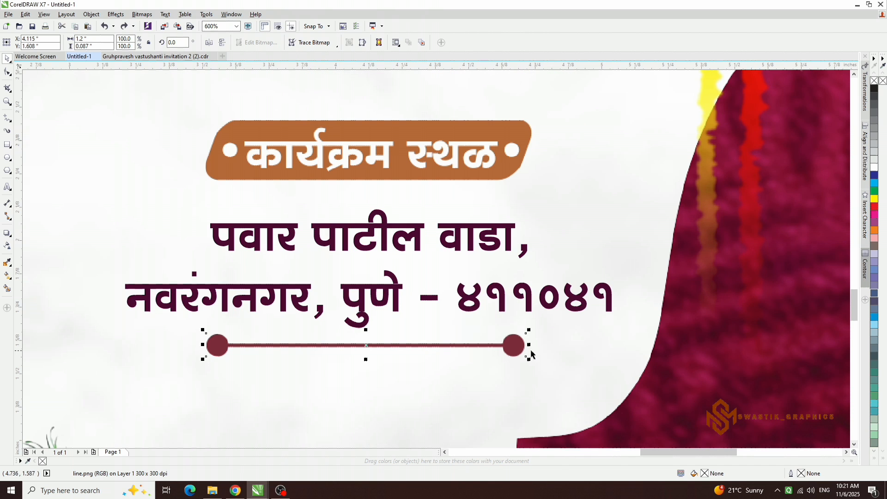
left_click_drag(529, 345, 543, 346)
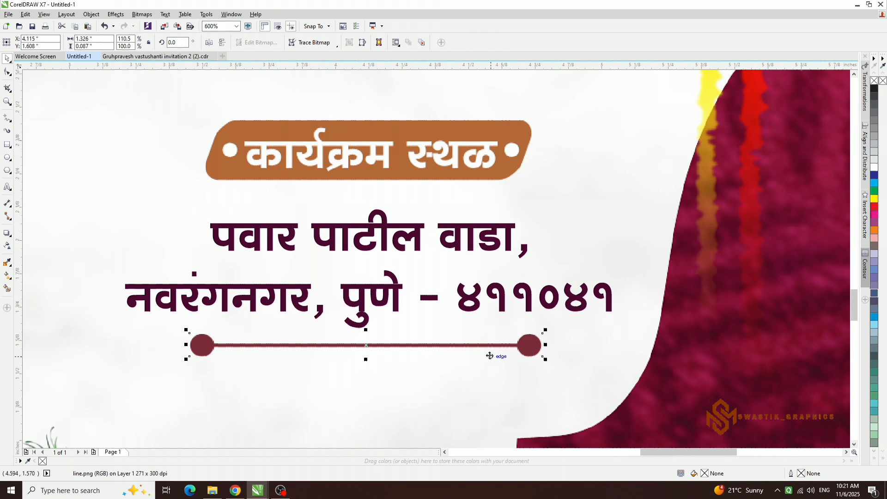
scroll(436, 344, "down", 1)
left_click(409, 326, "shift")
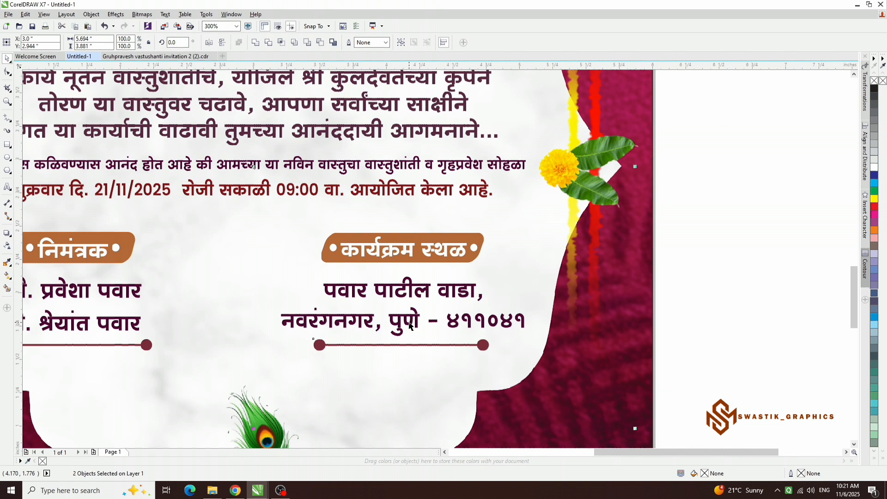
key("c")
key("ctrl+z")
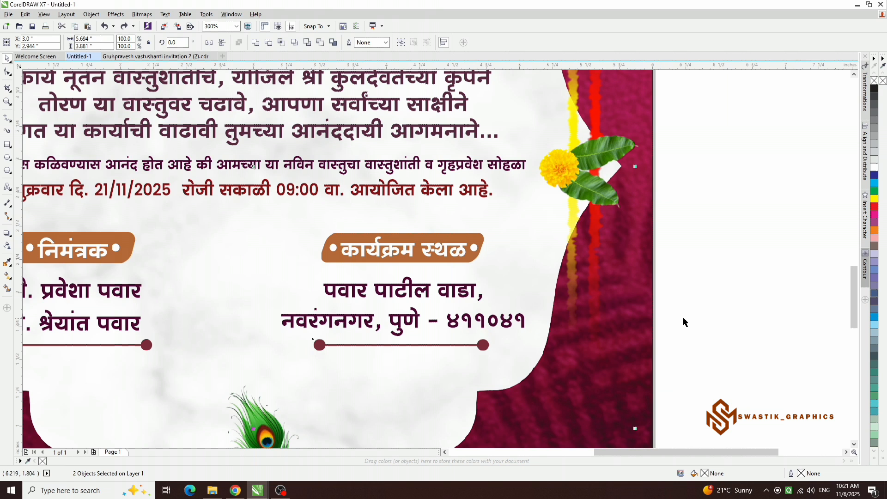
Centre the widened line horizontally on the venue address text.
left_click(483, 345)
left_click(470, 322, "shift")
scroll(467, 322, "down", 1)
left_click(592, 326)
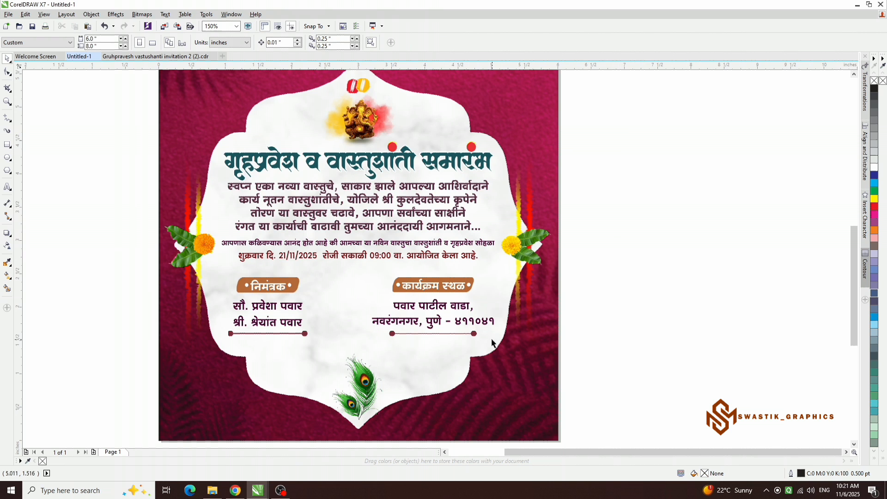
Move the nimantrak block slightly right and the venue block slightly left, bringing both closer to the card's centre.
scroll(483, 339, "down", 1)
scroll(397, 332, "up", 1)
left_click_drag(222, 268, 446, 370)
left_click_drag(378, 316, 391, 316)
left_click_drag(692, 277, 465, 365)
left_click_drag(542, 318, 537, 318)
key("Escape")
Select the venue line together with the address and realign their horizontal centres.
left_click(505, 343)
left_click(504, 333, "shift")
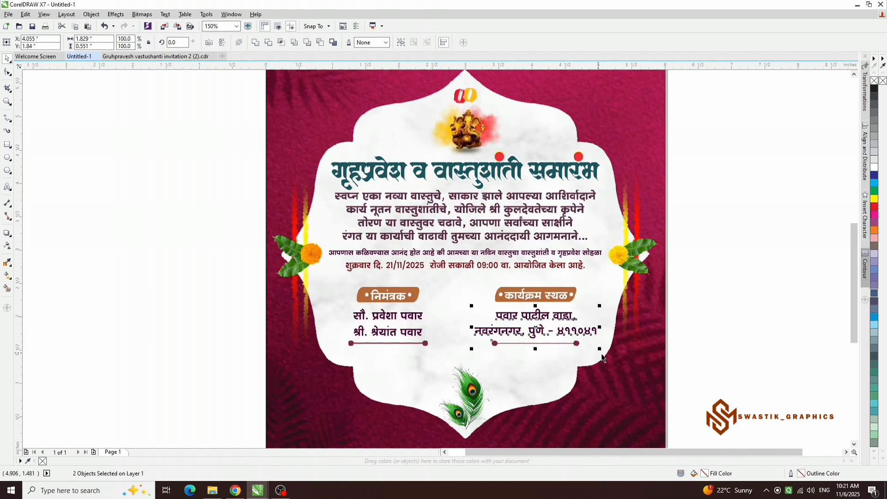
key("Escape")
left_click(574, 344)
left_click(536, 328, "shift")
left_click(657, 347)
scroll(546, 340, "up", 1)
left_click(577, 347)
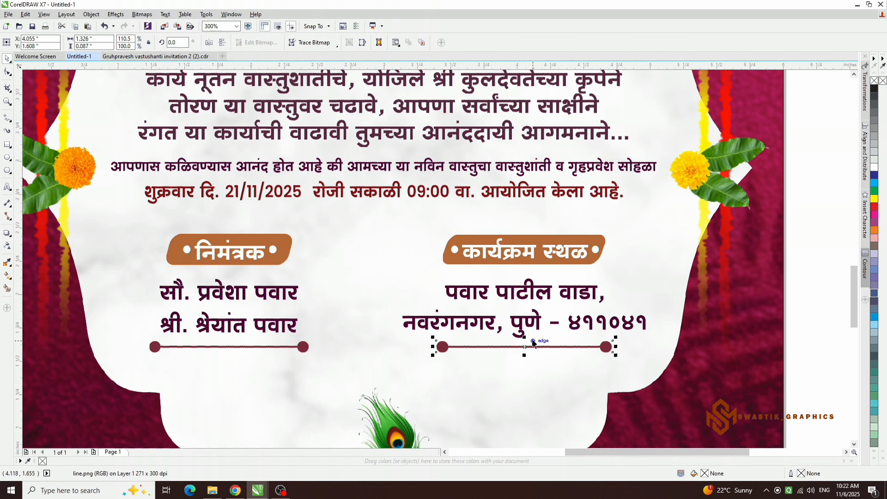
left_click(522, 329, "shift")
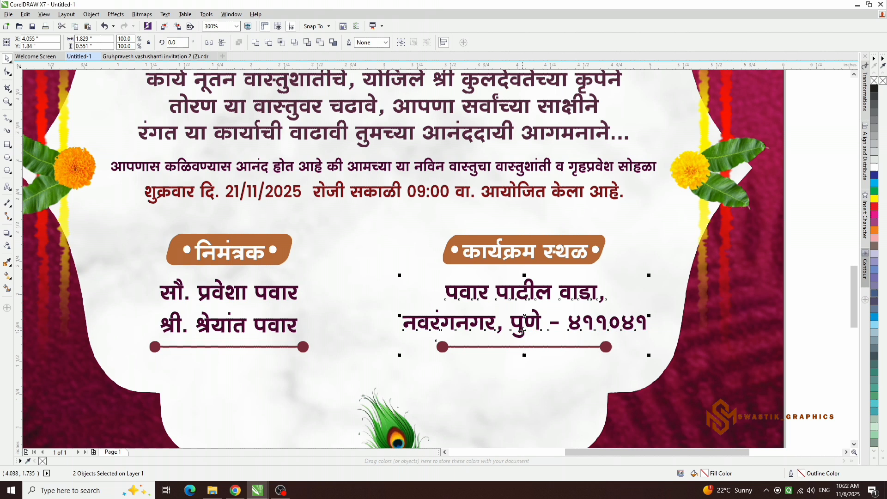
scroll(519, 330, "down", 1)
key("Escape")
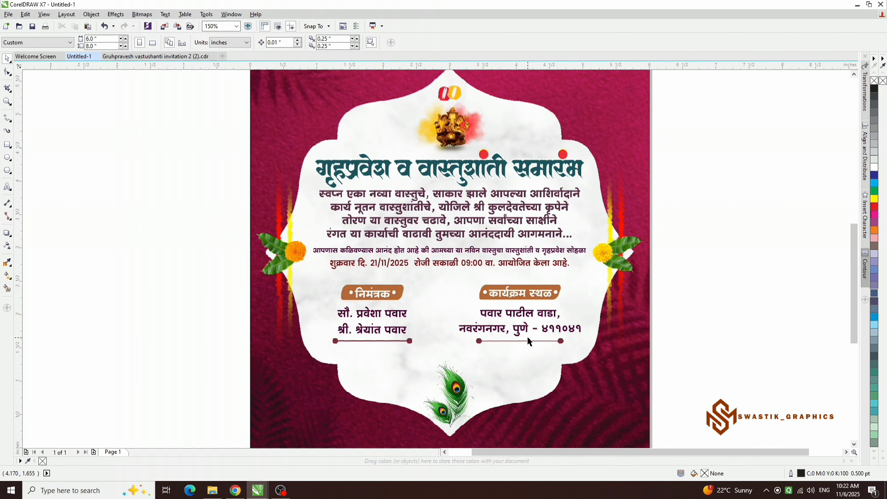
Try shifting the line below the venue address slightly left, and undo the move.
left_click_drag(527, 342, 521, 342)
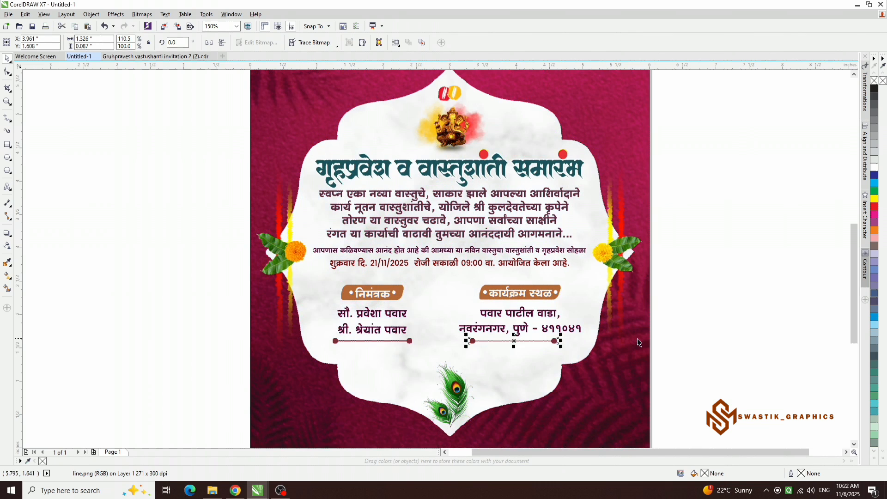
key("ctrl+z")
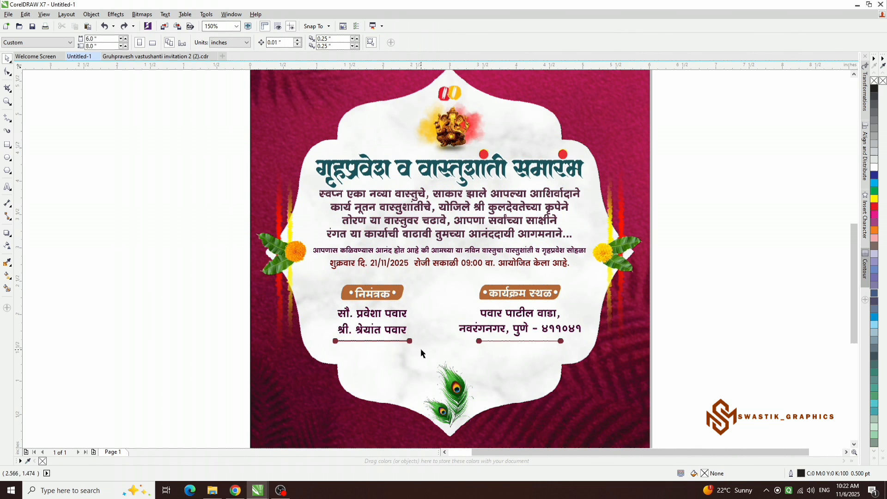
Import the watermark image and place it in the lower-right corner of the invitation card.
scroll(421, 353, "down", 1)
scroll(374, 378, "up", 1)
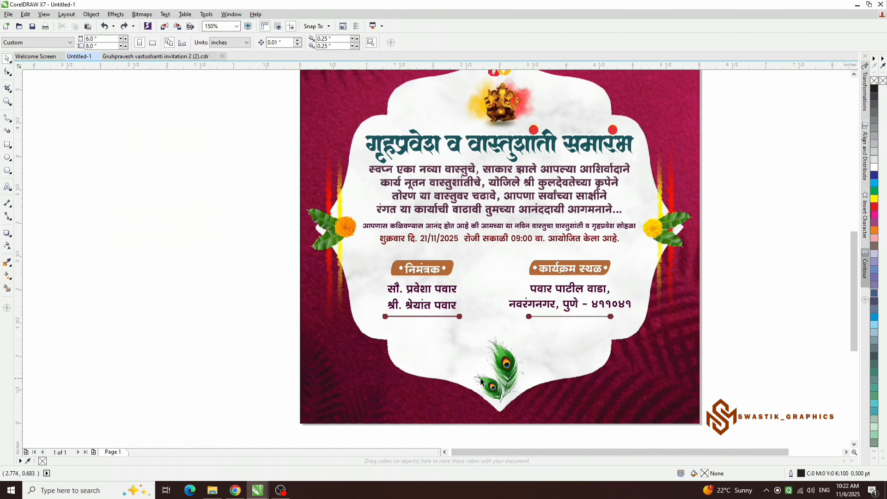
scroll(347, 298, "down", 1)
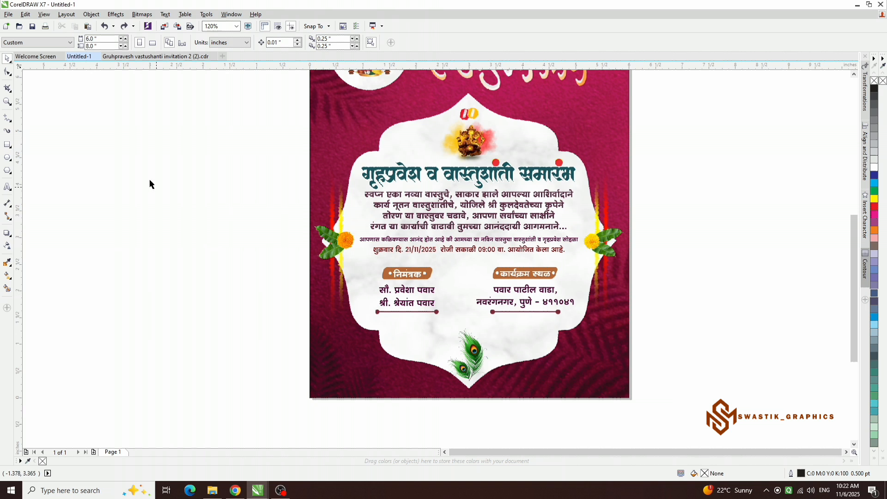
right_click(146, 150)
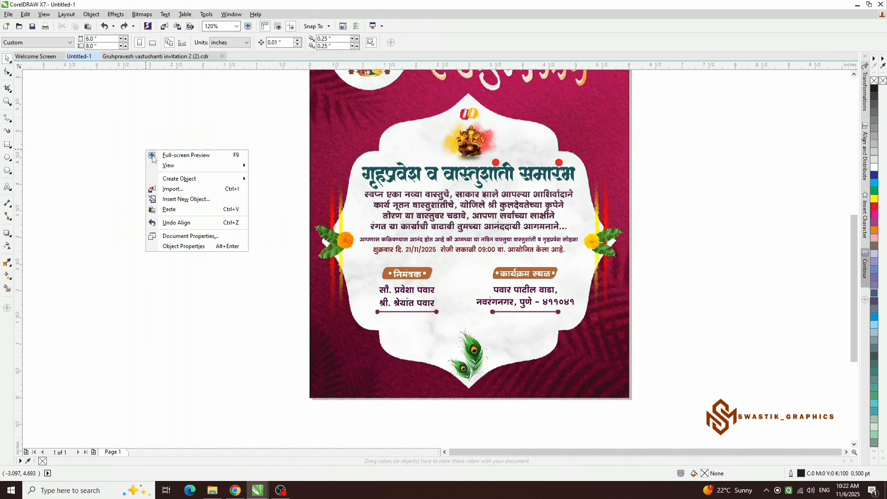
left_click(194, 189)
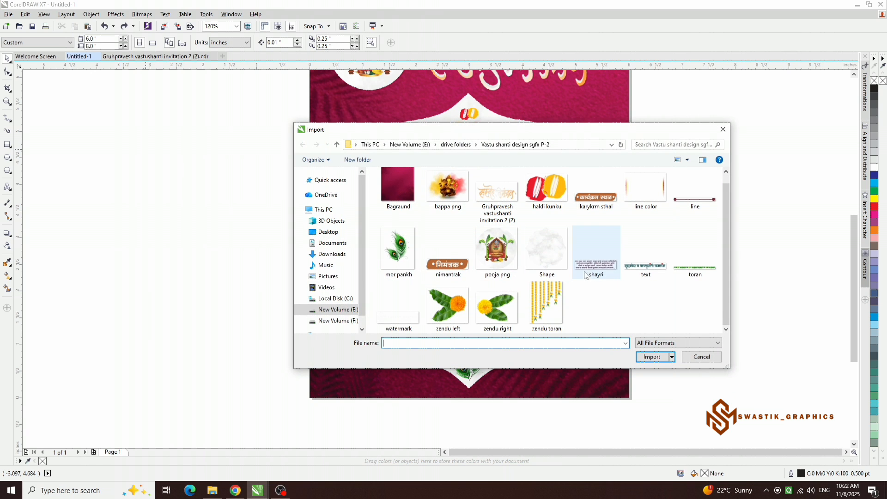
double_click(398, 309)
left_click(233, 201)
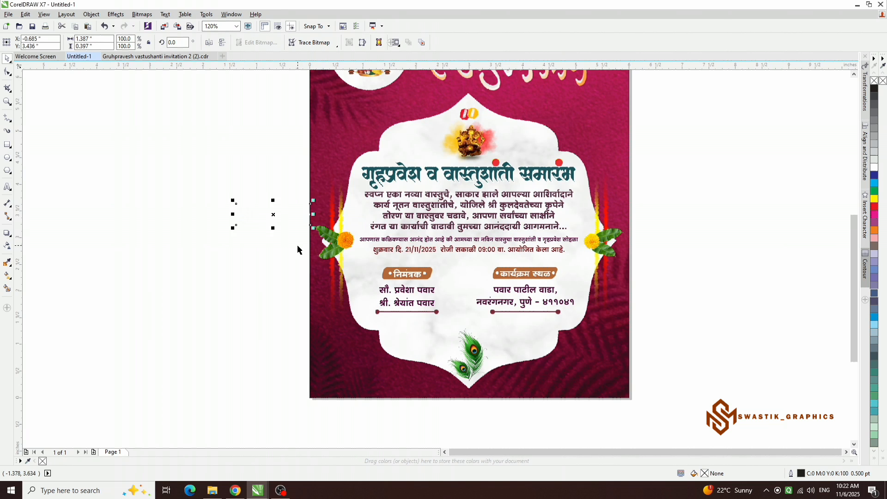
left_click_drag(277, 213, 581, 381)
scroll(601, 377, "up", 3)
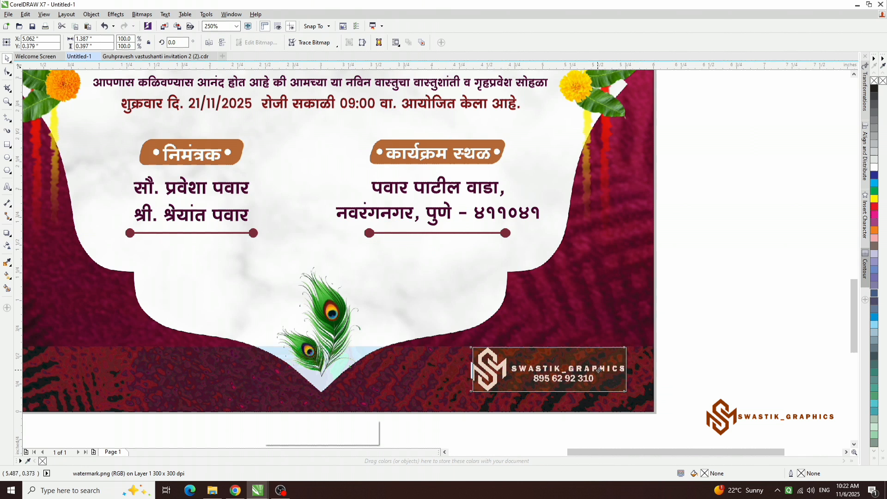
scroll(598, 369, "down", 4)
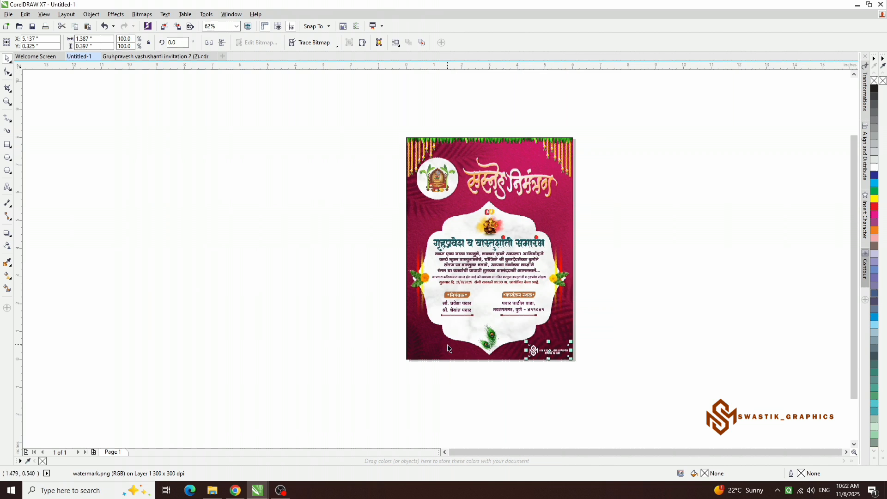
scroll(566, 175, "up", 1)
left_click(267, 252)
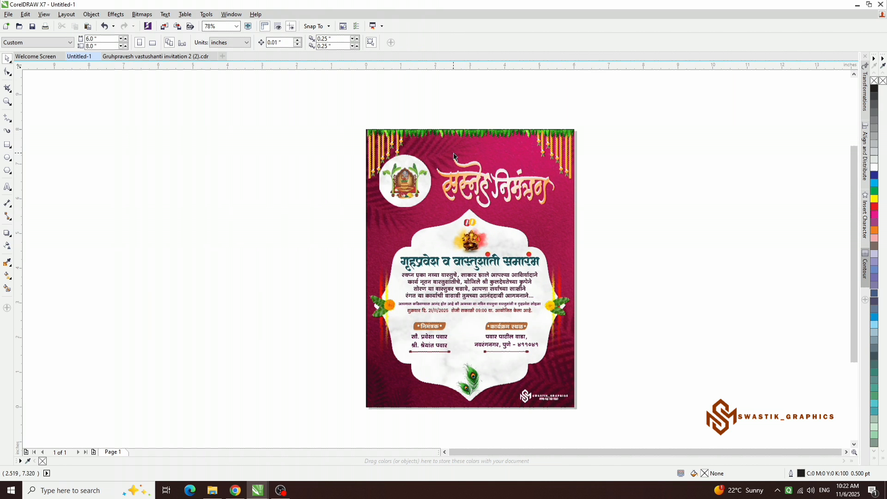
Scale the watermark down to about 86%, keeping it in the card's lower-right corner.
scroll(538, 410, "up", 2)
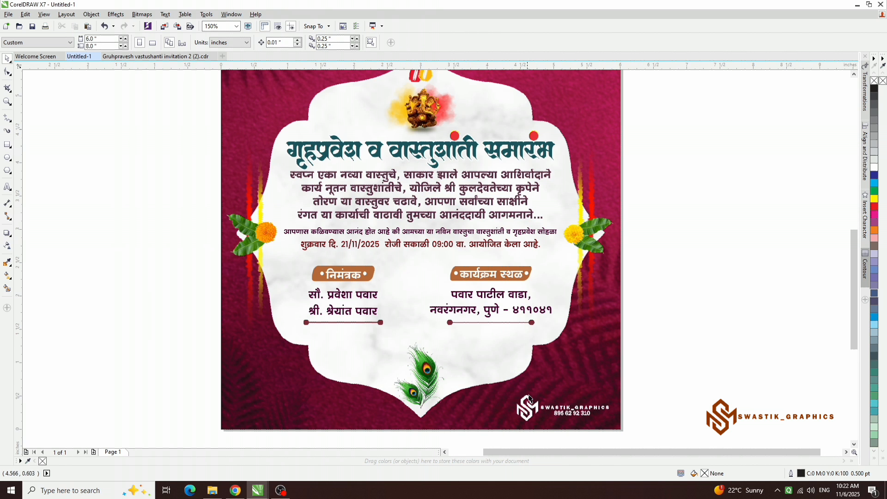
left_click(533, 401)
scroll(550, 421, "up", 3)
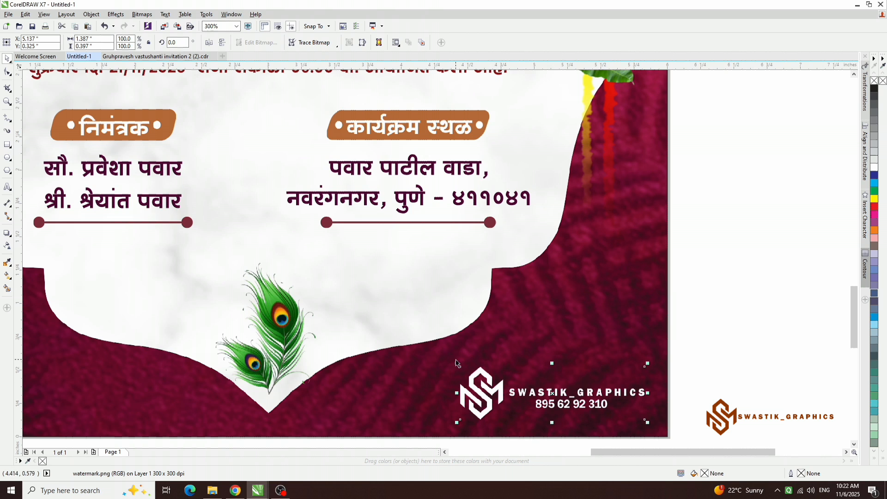
left_click_drag(457, 363, 482, 372)
scroll(474, 377, "down", 2)
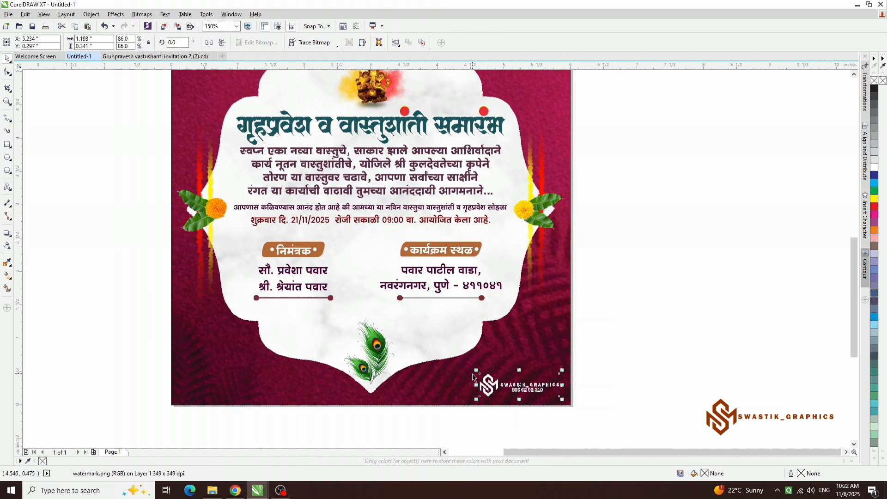
scroll(473, 378, "down", 2)
scroll(418, 308, "up", 1)
left_click(586, 255)
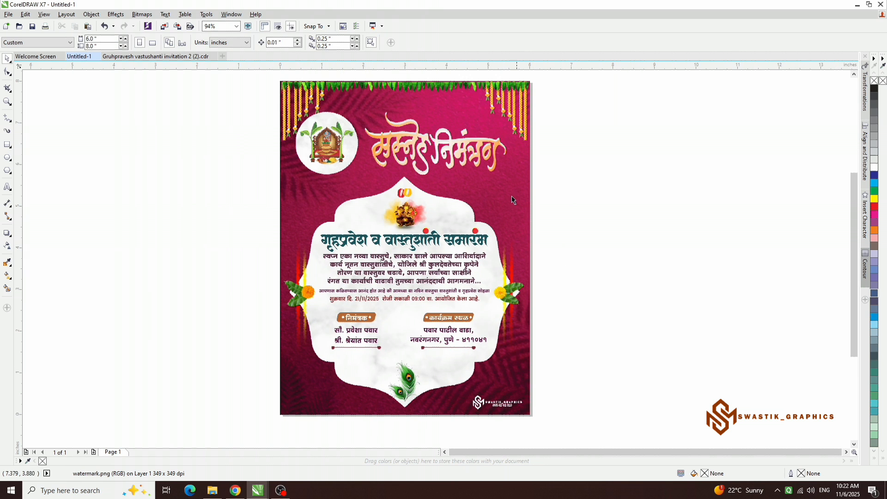
Select the 6 × 8 inch PowerClip background rectangle and remove its outline.
left_click(520, 181)
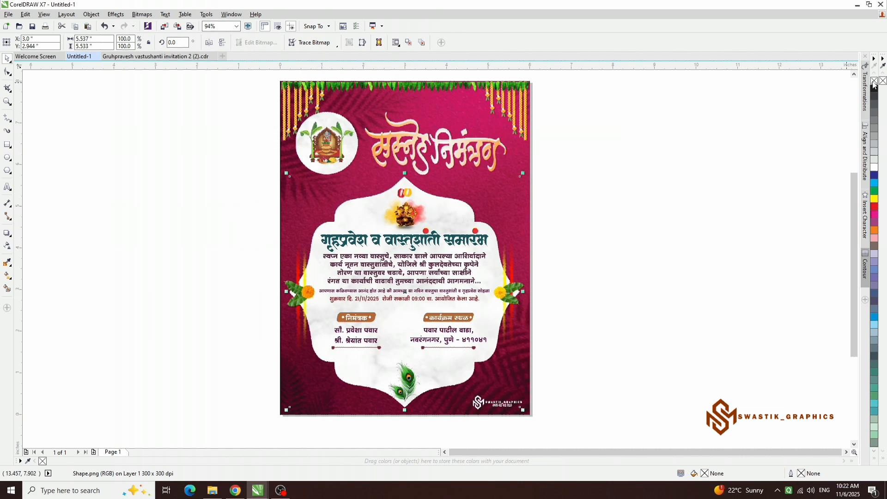
left_click(547, 157)
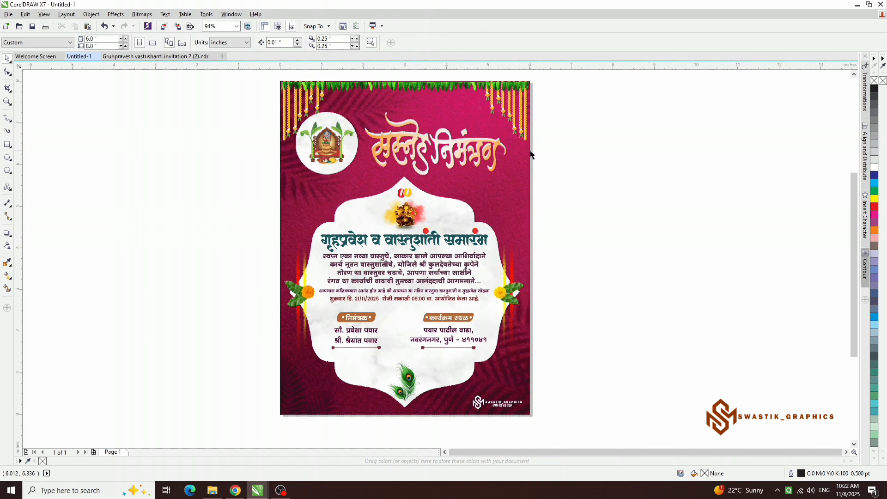
left_click(531, 155)
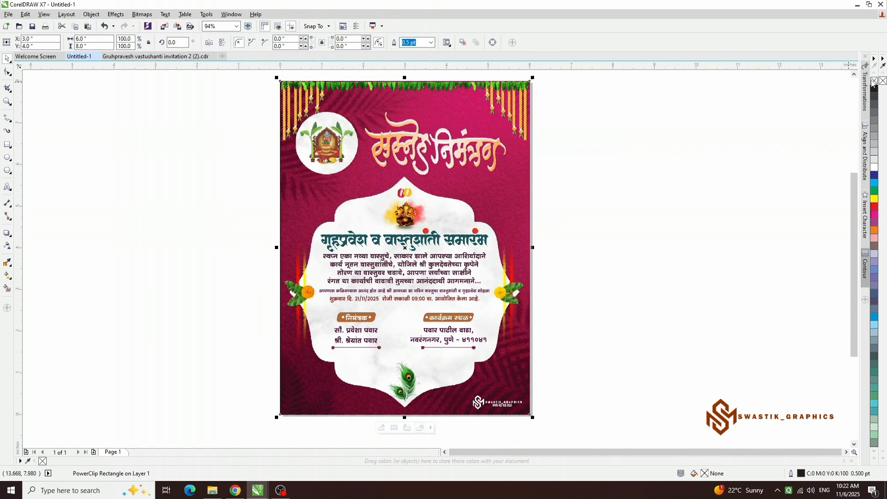
left_click(558, 147)
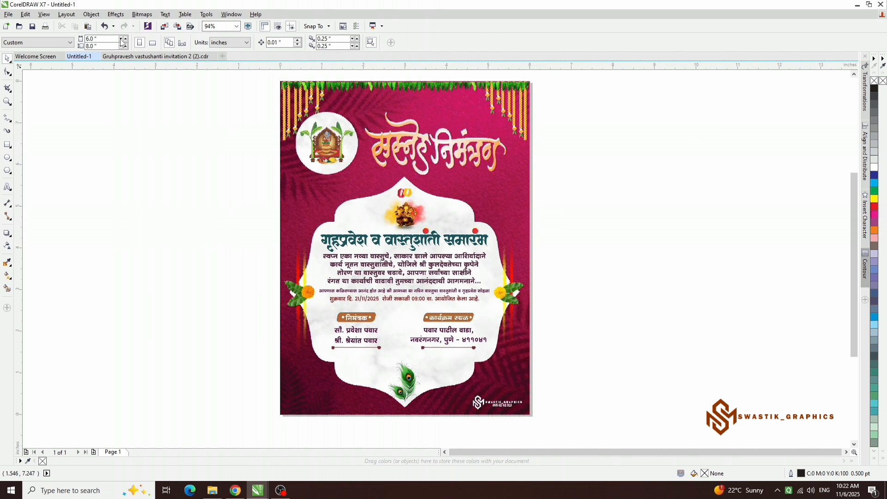
Compare the card with the reference invitation in the other open document, and return to the new card.
left_click(116, 56)
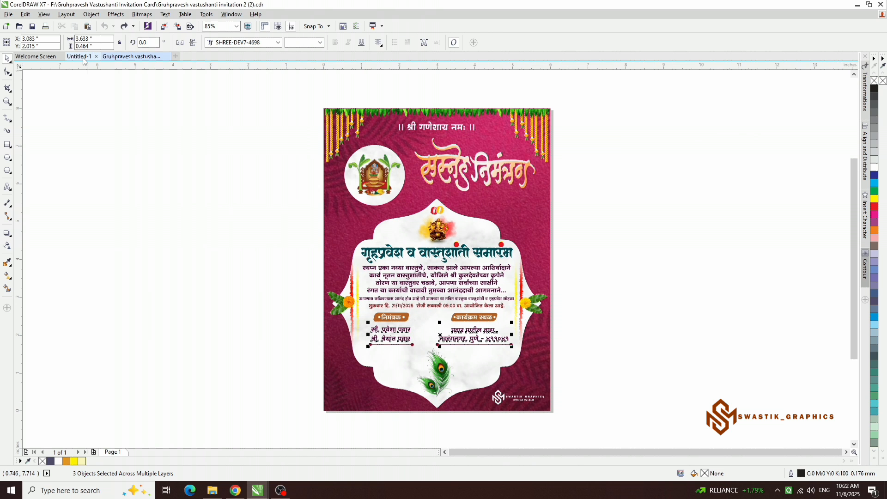
left_click(83, 59)
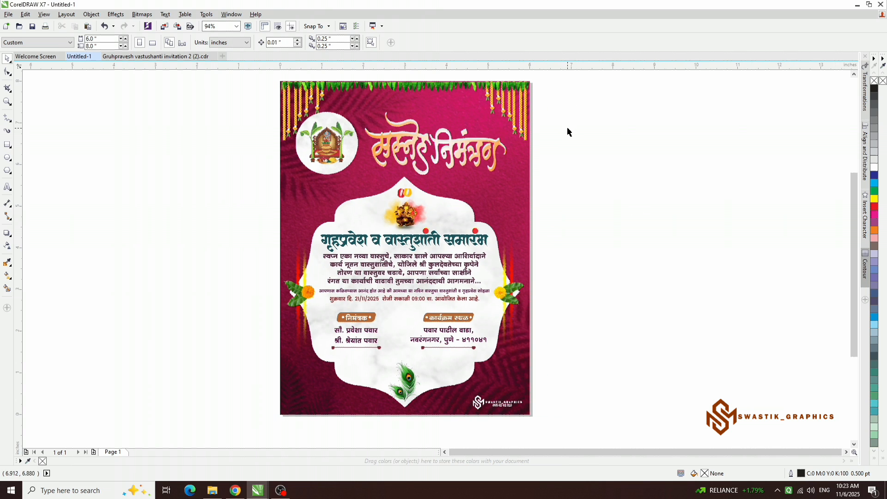
Save the drawing as "vastu shanti" in CDR format in the "All corel JPG & PDF" folder on drive E.
left_click(9, 14)
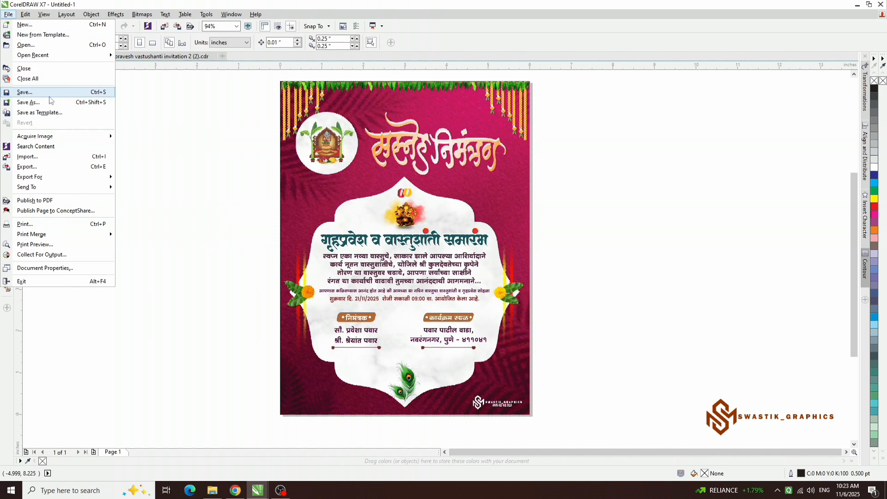
left_click(46, 93)
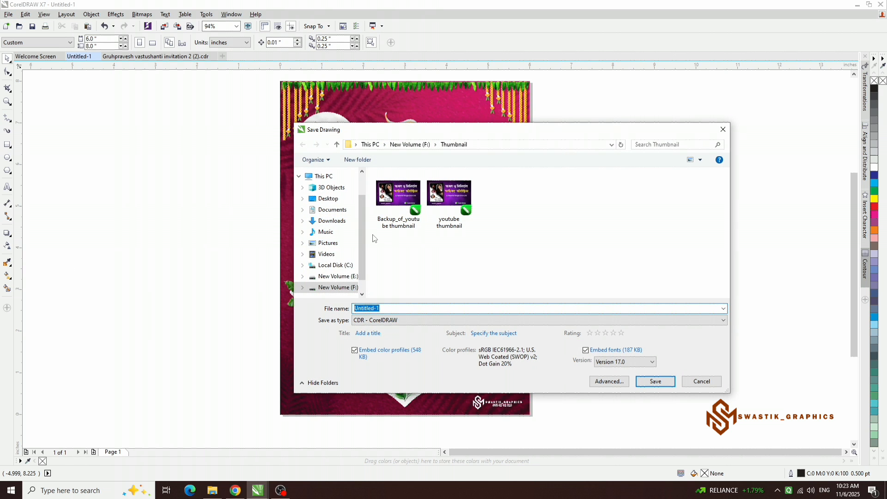
left_click(336, 276)
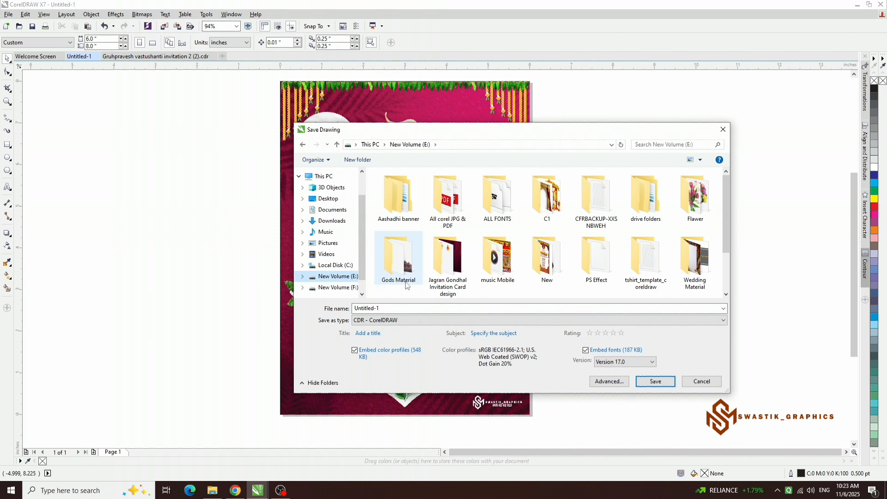
double_click(447, 199)
double_click(389, 310)
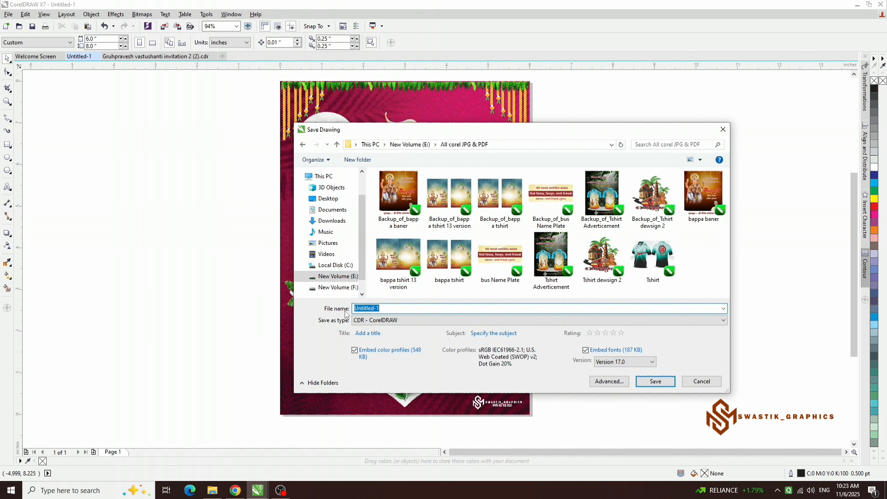
type("vastu shanti")
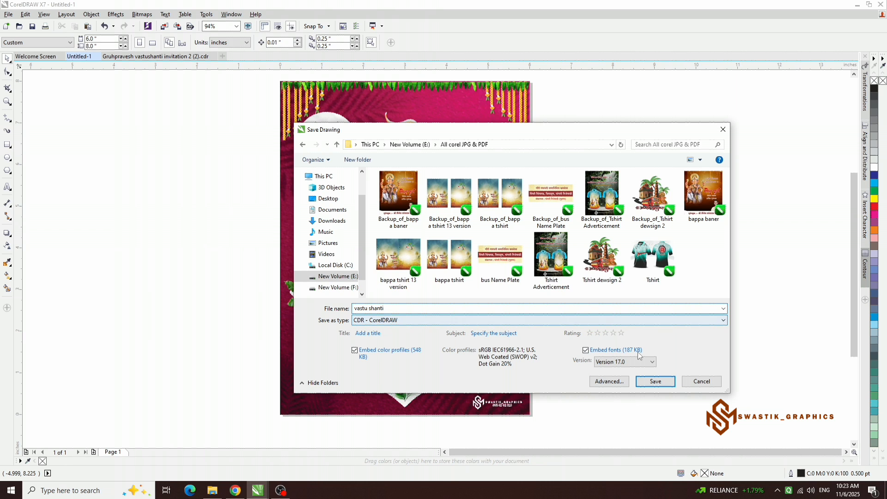
left_click(654, 381)
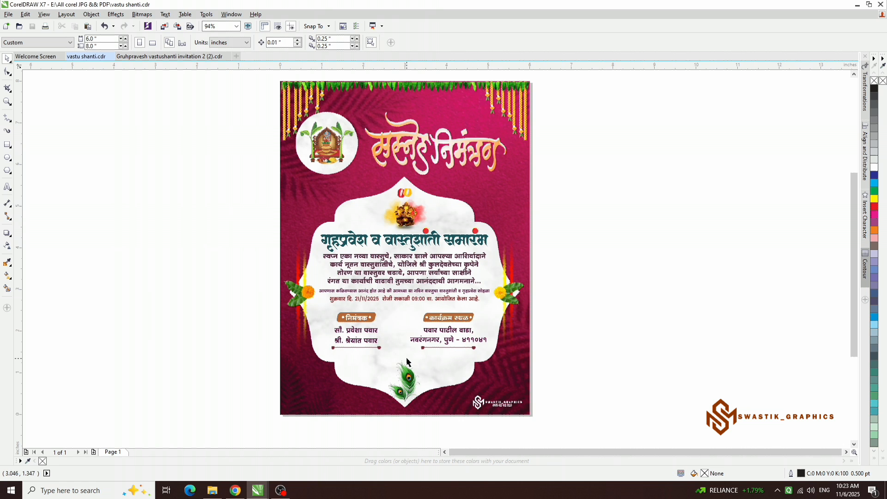
Select the whole card and start exporting only the selection as a JPG to the "All corel JPG & PDF" folder.
scroll(406, 361, "down", 1)
left_click_drag(297, 129, 524, 434)
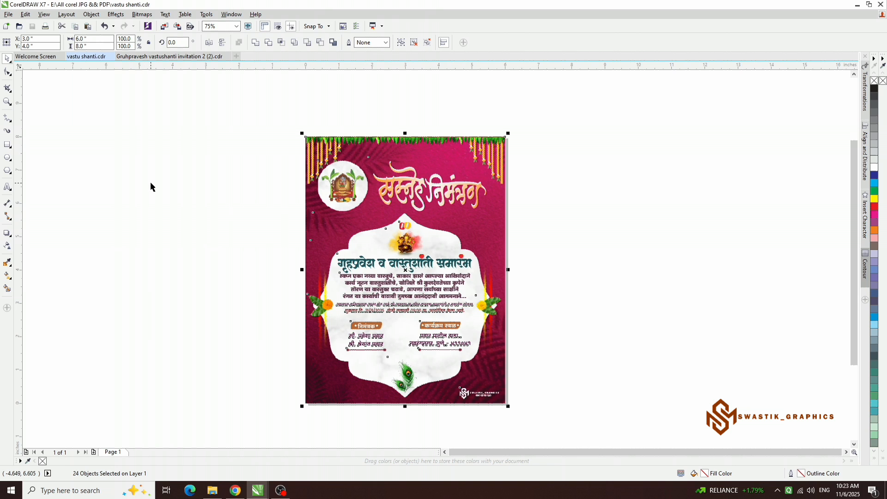
left_click(8, 14)
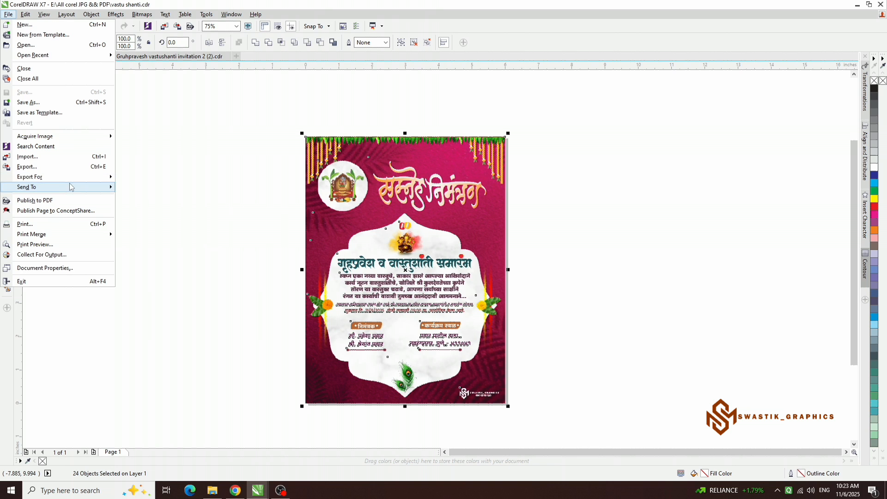
left_click(72, 168)
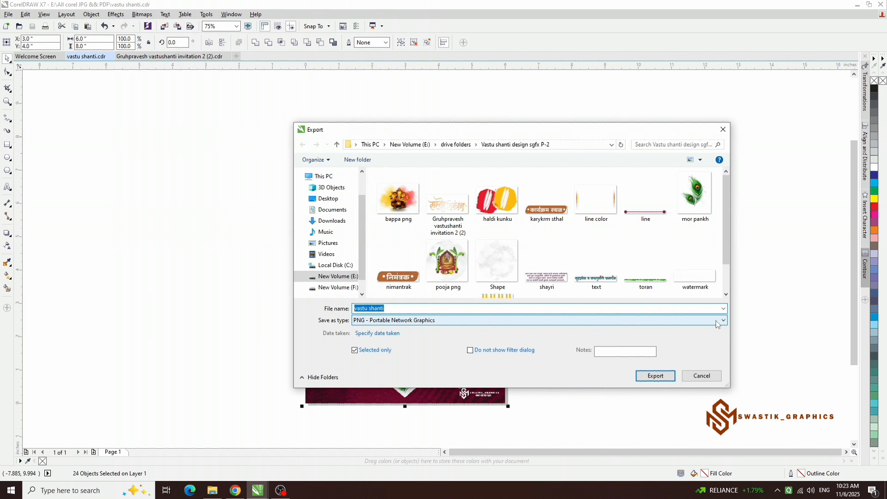
left_click(717, 324)
left_click(405, 120)
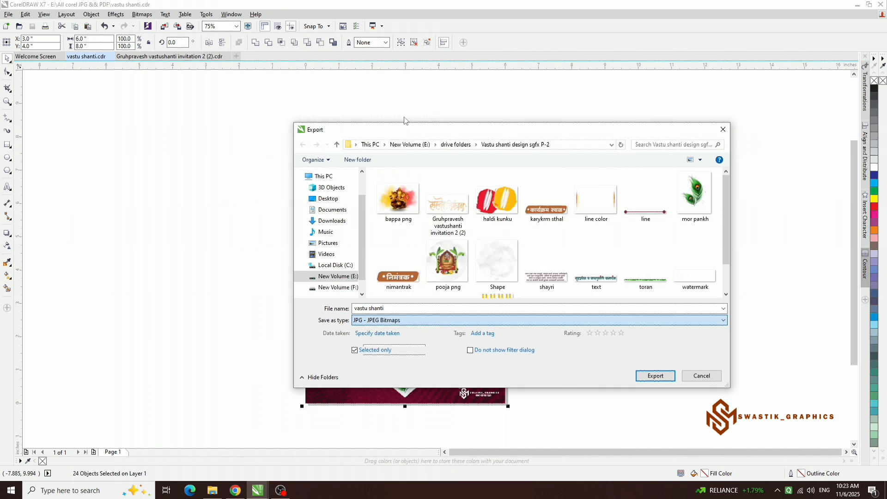
left_click(334, 280)
double_click(447, 193)
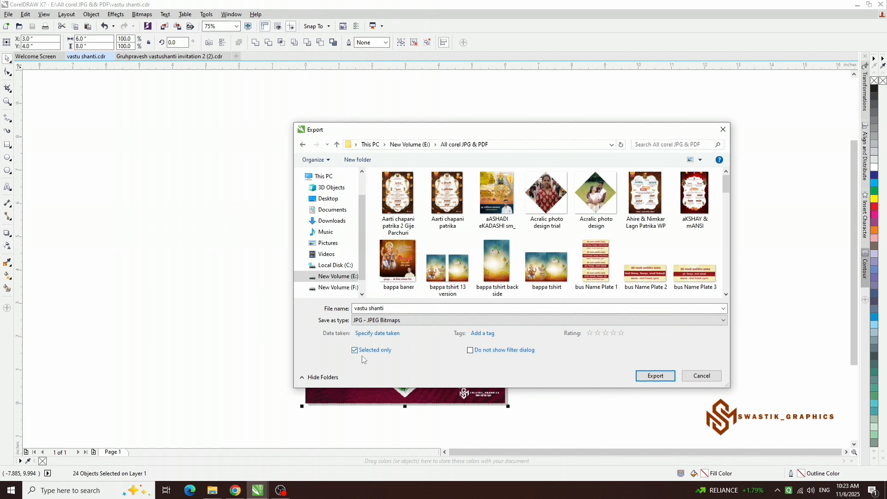
left_click(655, 376)
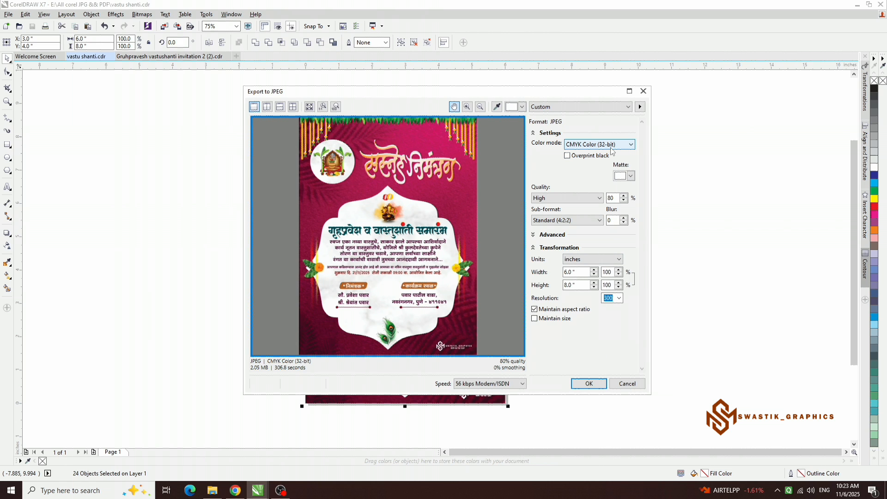
Set the JPEG export to RGB Color (24-bit) at a resolution of 400, and complete the export.
left_click(629, 145)
left_click(578, 157)
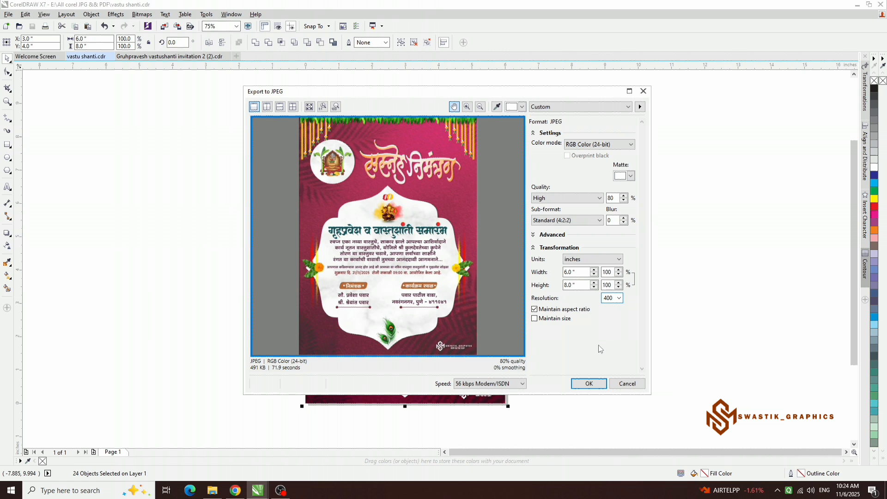
left_click(595, 385)
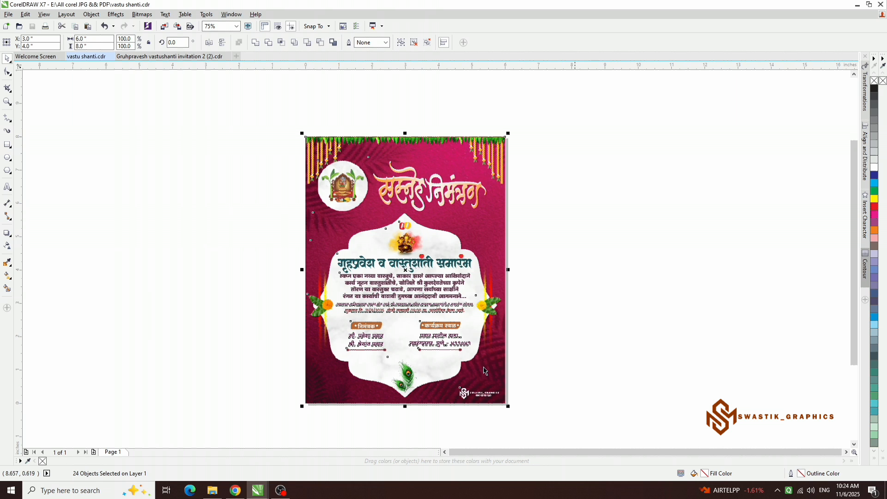
left_click(222, 286)
Examine the finished invitation card's layout, titles, verse and event details up close and as a whole.
scroll(395, 299, "up", 3)
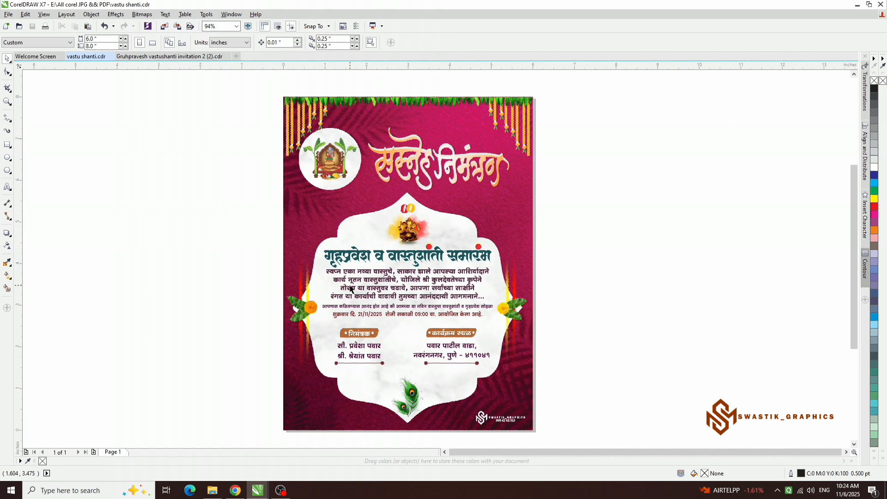
scroll(395, 267, "up", 1)
scroll(402, 291, "down", 1)
scroll(409, 315, "up", 1)
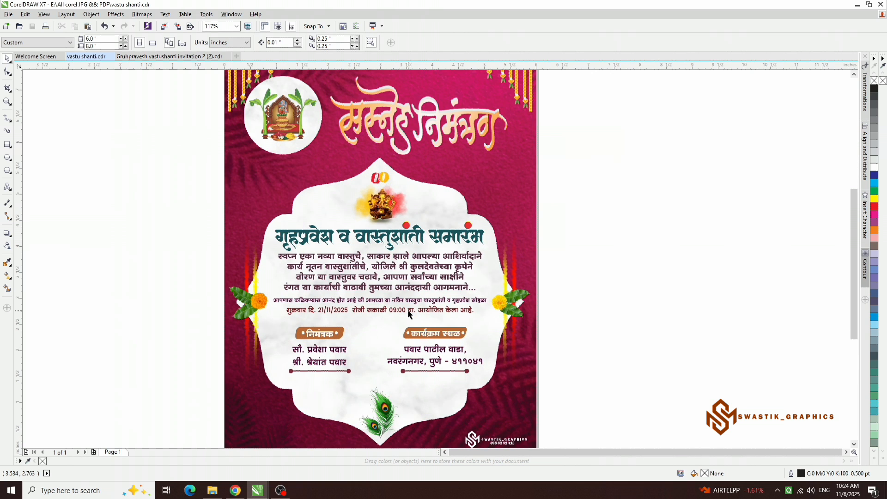
scroll(374, 264, "down", 1)
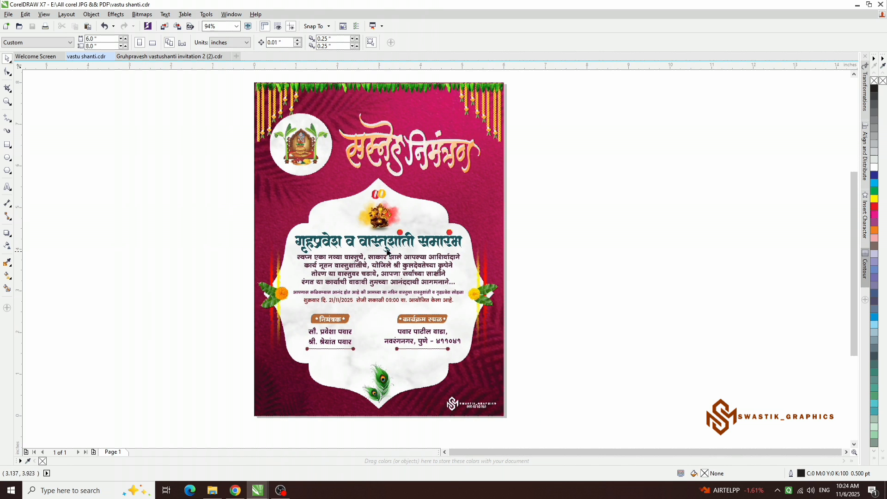
scroll(388, 252, "up", 2)
scroll(382, 249, "down", 1)
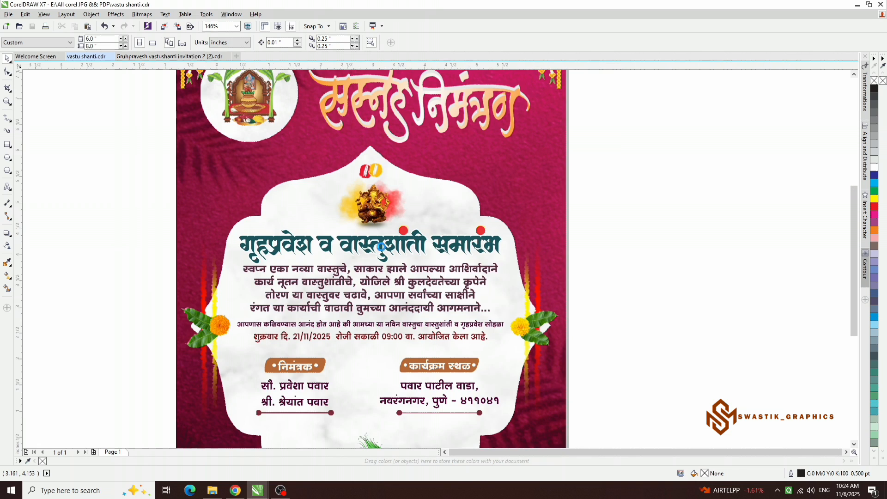
scroll(384, 251, "down", 1)
scroll(398, 252, "up", 1)
scroll(398, 252, "down", 1)
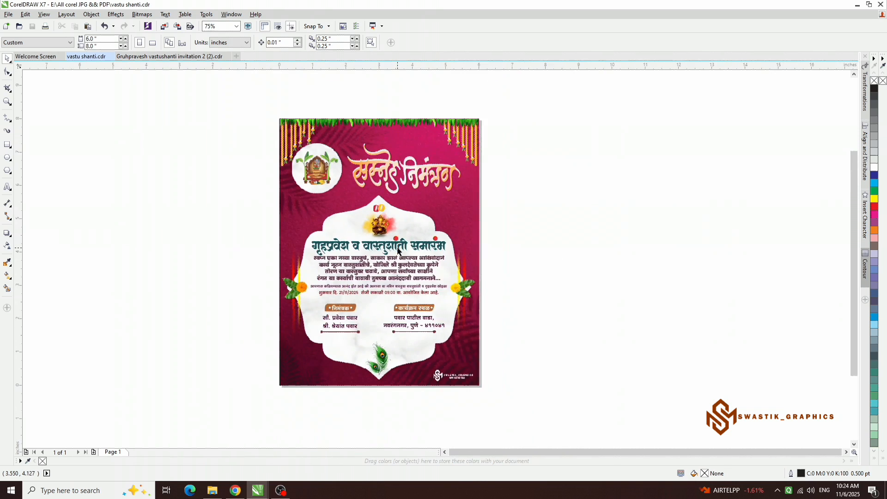
scroll(398, 251, "up", 1)
scroll(398, 251, "down", 1)
scroll(398, 252, "up", 1)
scroll(398, 251, "down", 2)
scroll(400, 253, "up", 3)
scroll(402, 253, "down", 1)
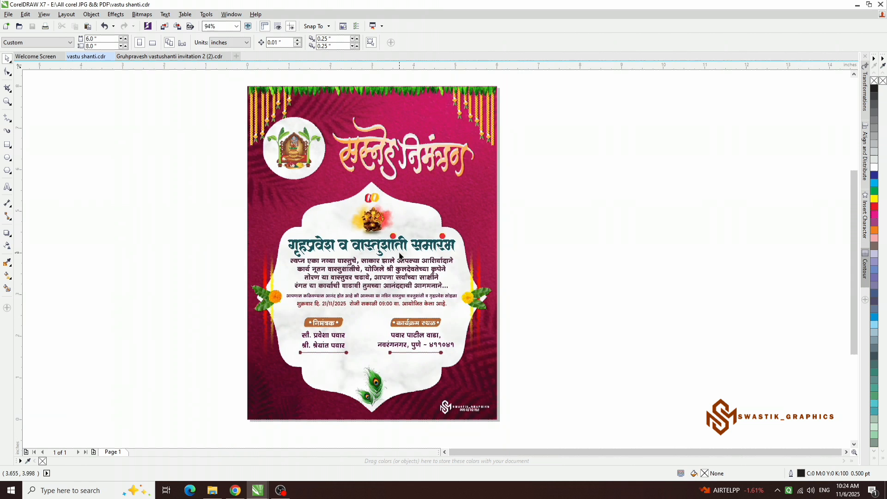
scroll(401, 259, "up", 1)
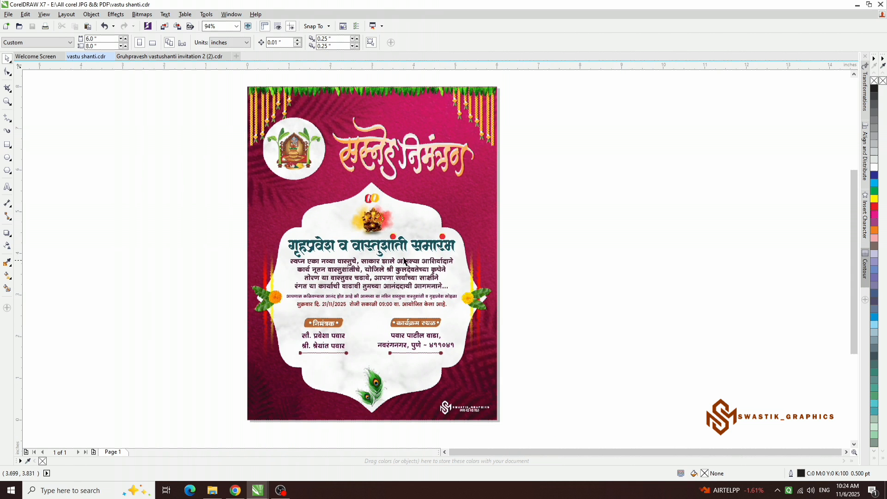
scroll(408, 245, "up", 1)
scroll(397, 252, "down", 1)
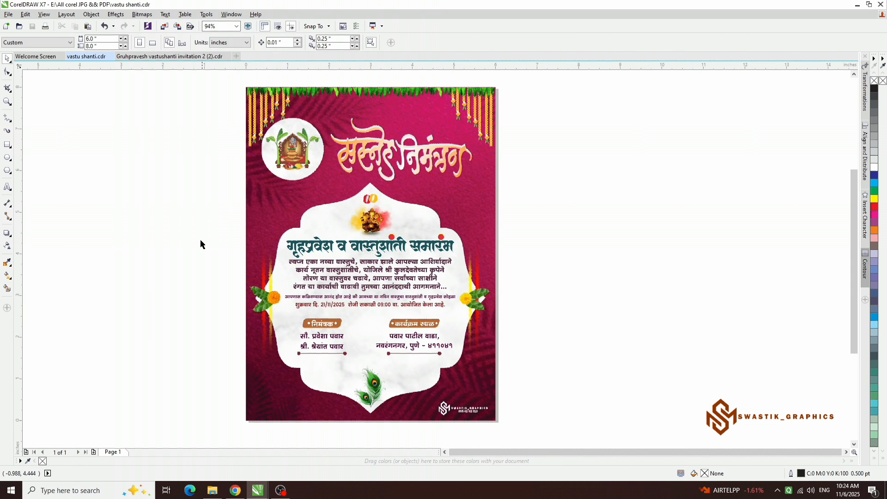